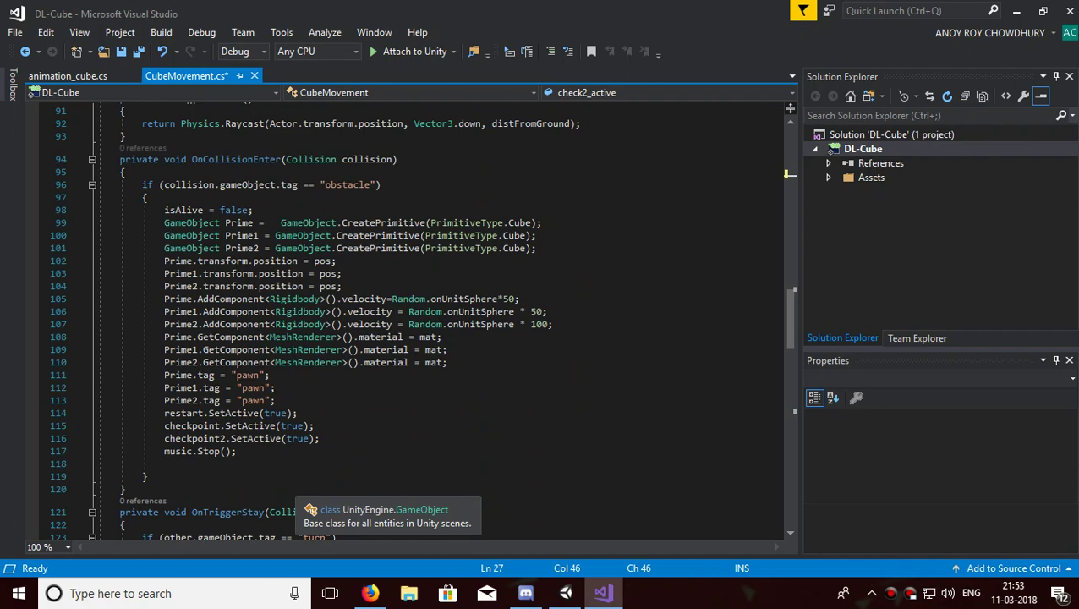
Step: Below restart.SetActive(true) in OnCollisionEnter, start an if statement with the condition check1_active == true
click(299, 414)
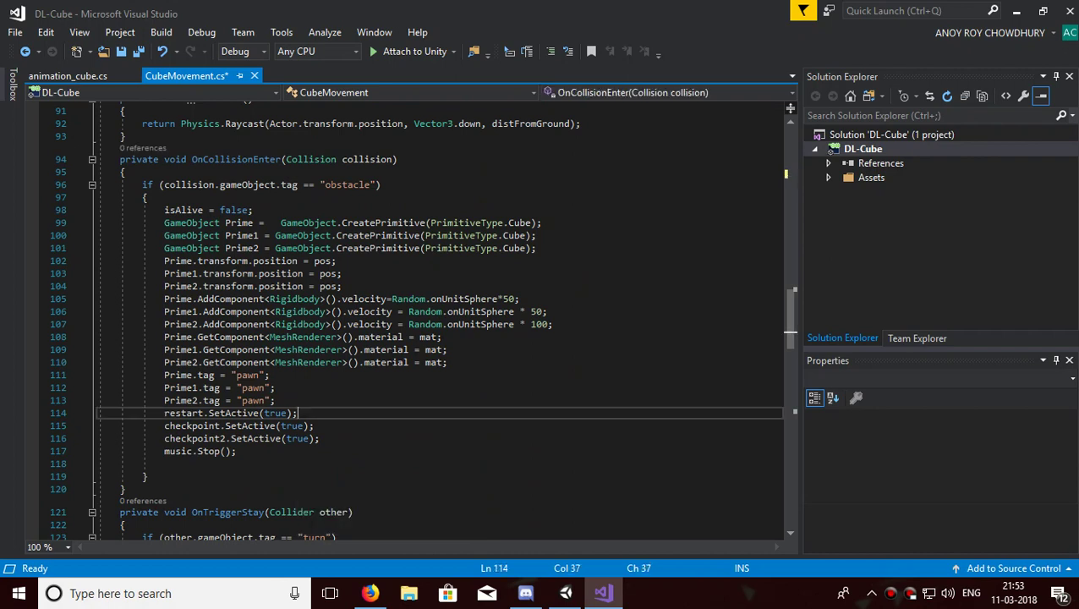
key(Return)
text(if(chec)
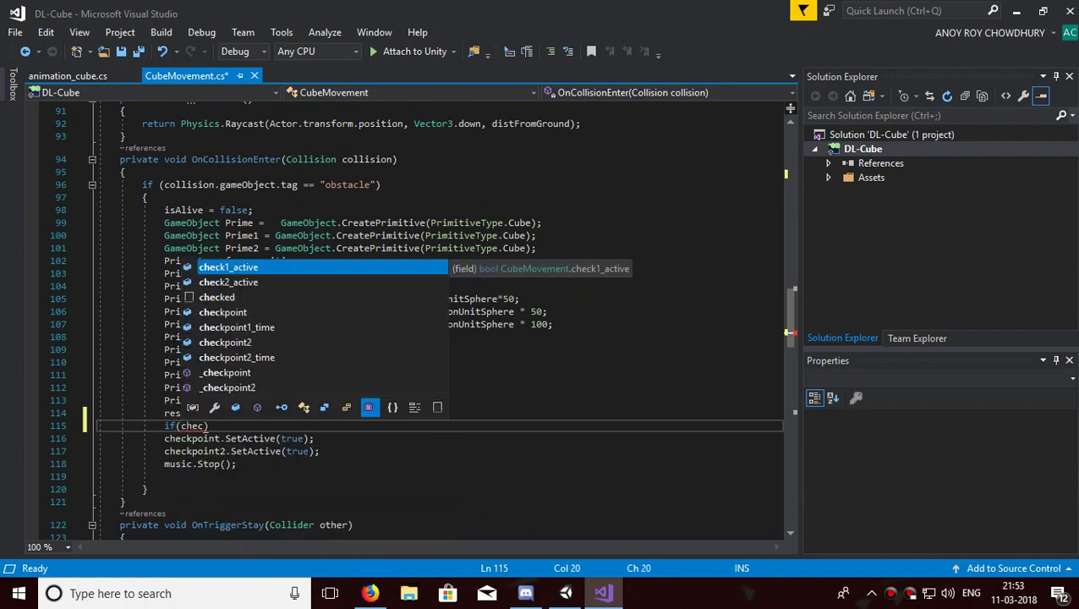
key(Tab)
text(==t)
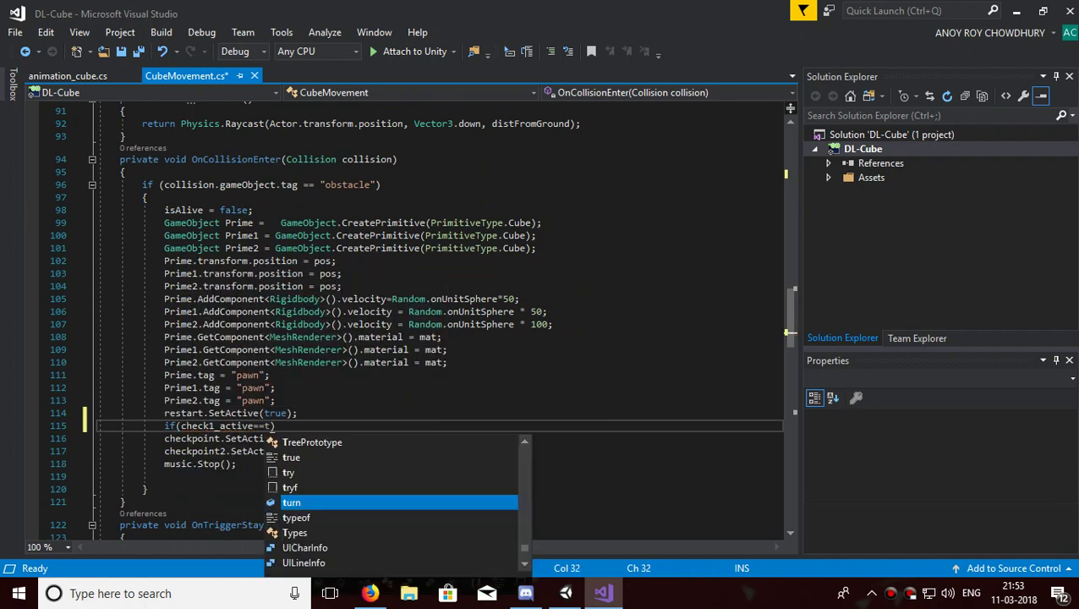
text(r)
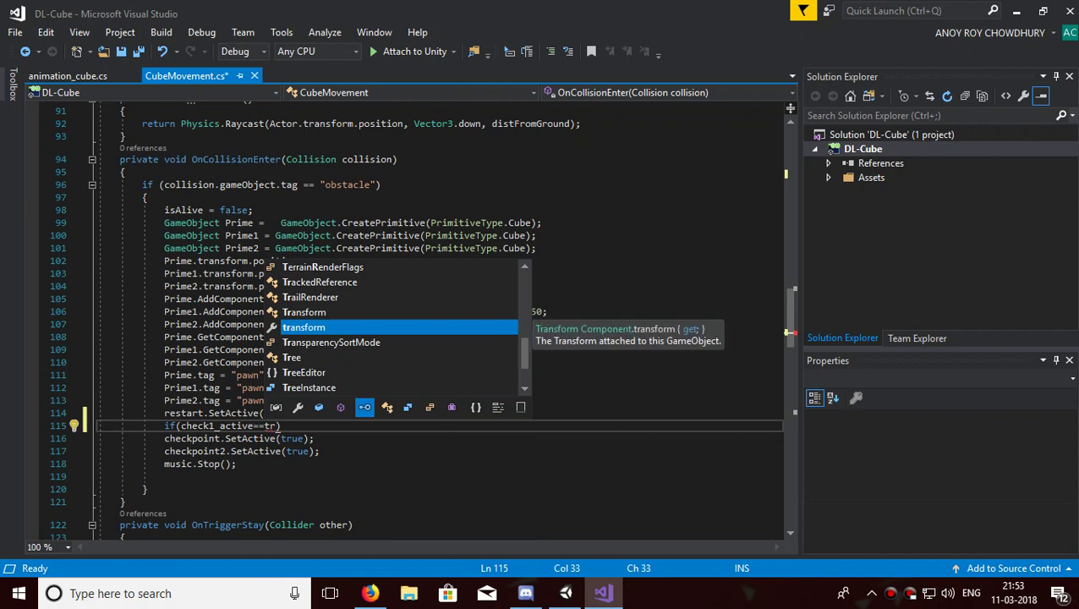
text(ue)
key(Escape)
Step: Enclose checkpoint.SetActive(true) in braces as the body of the check1_active if statement
key(Right)
text({)
key(Right)
key(BackSpace)
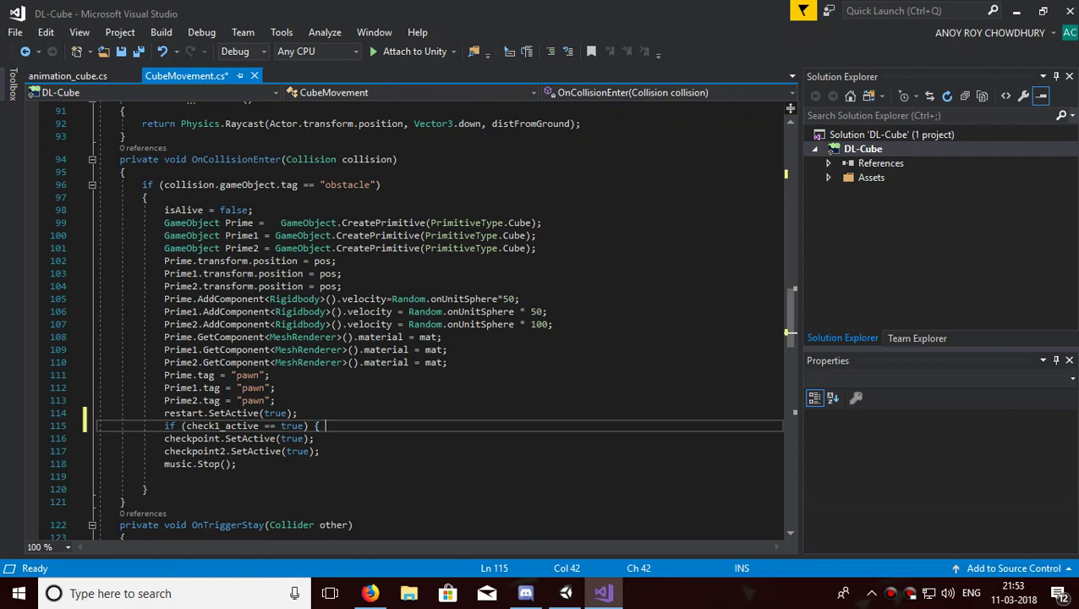
key(Down)
key(Return)
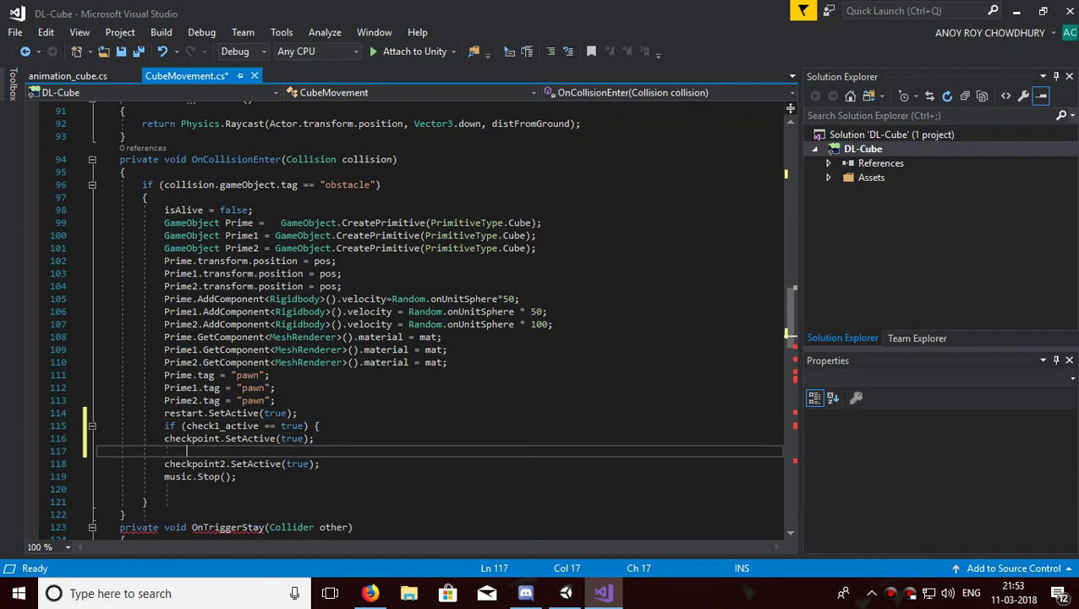
text(})
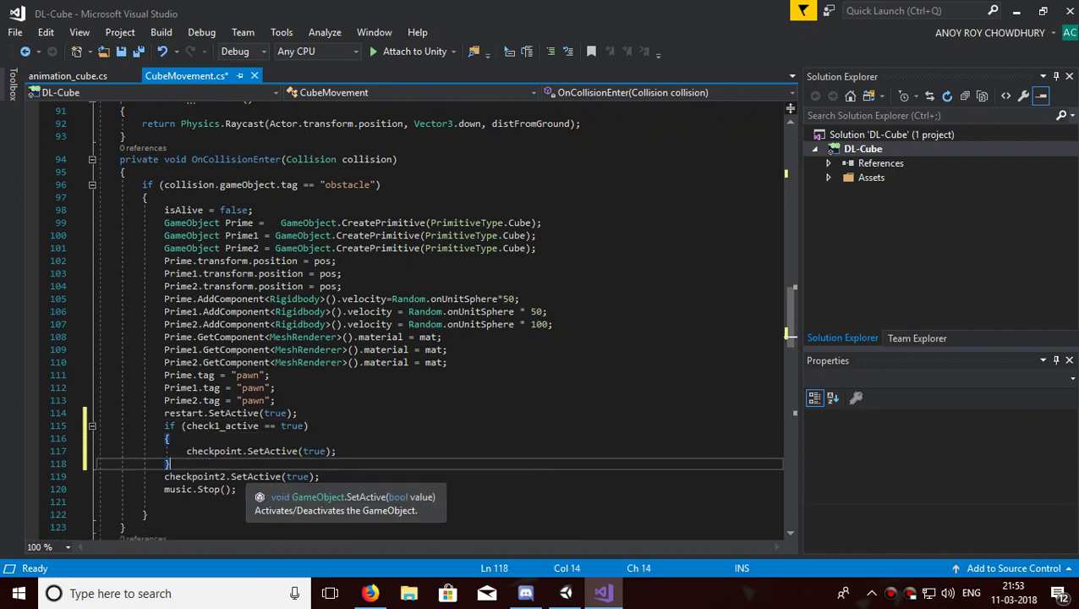
Step: Below the check1_active block, start another if statement with the condition check2_active == true
key(Return)
text(if)
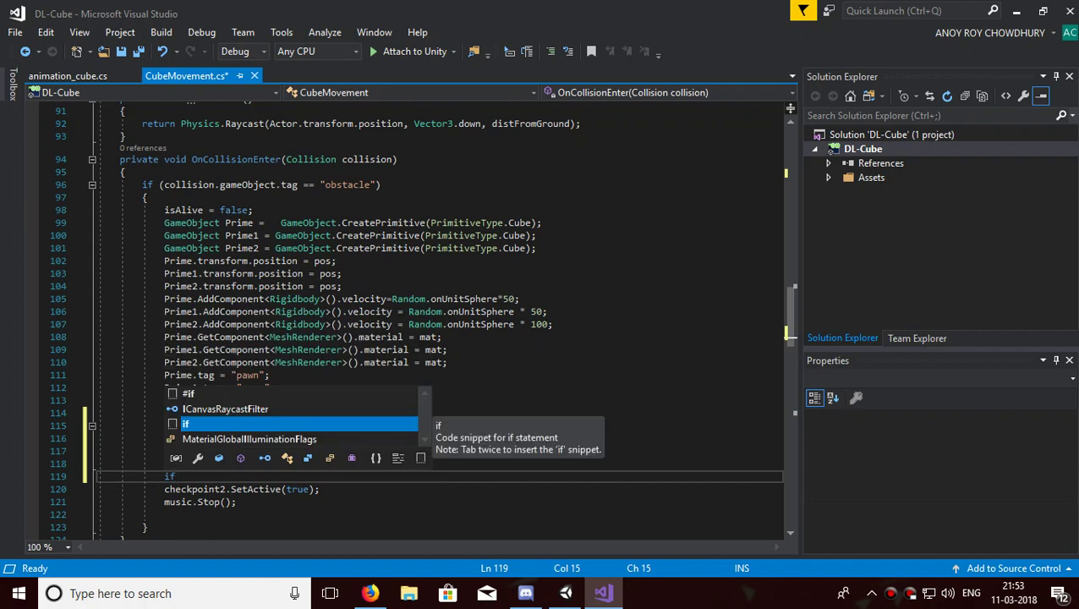
text(()
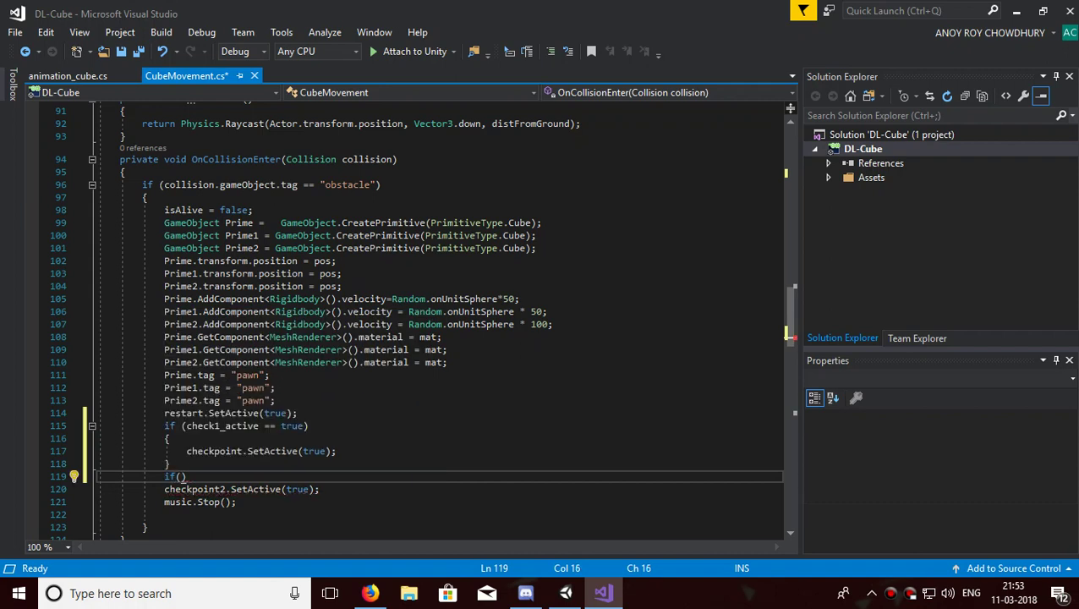
text(chec)
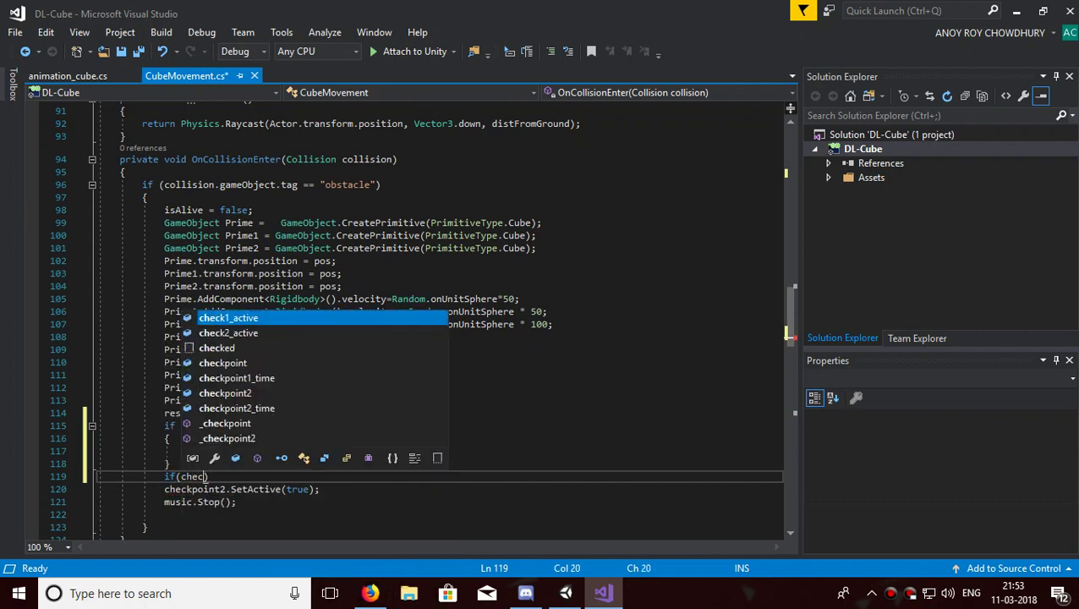
key(Down)
key(Tab)
text(==true)
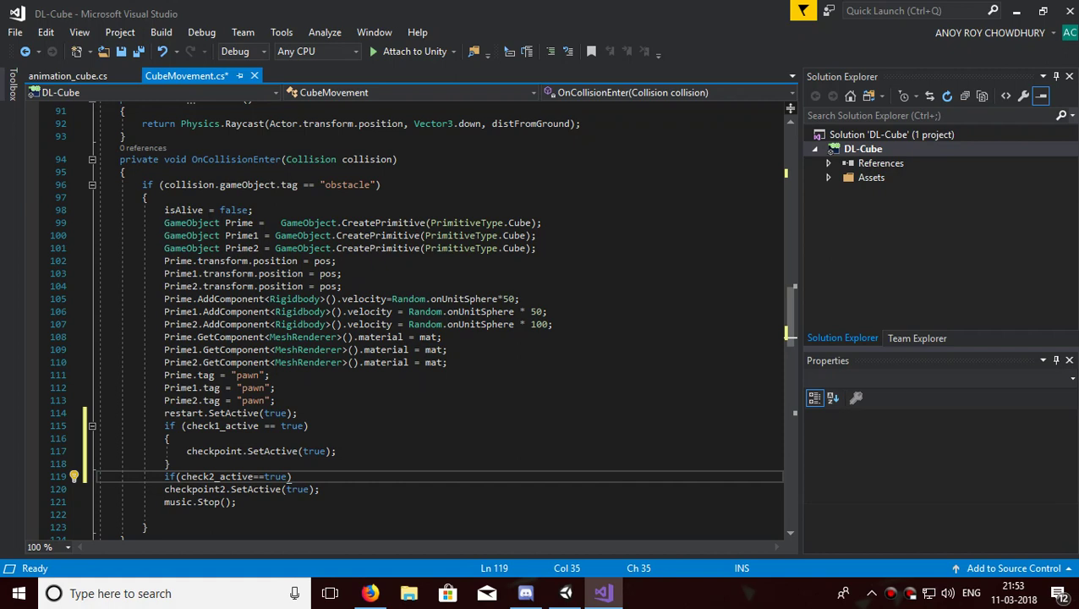
Step: Extend the check2_active condition with && check1_active == false
key(Right)
key(Left)
text(&&chec)
key(Up)
key(Tab)
text(==)
text(fa)
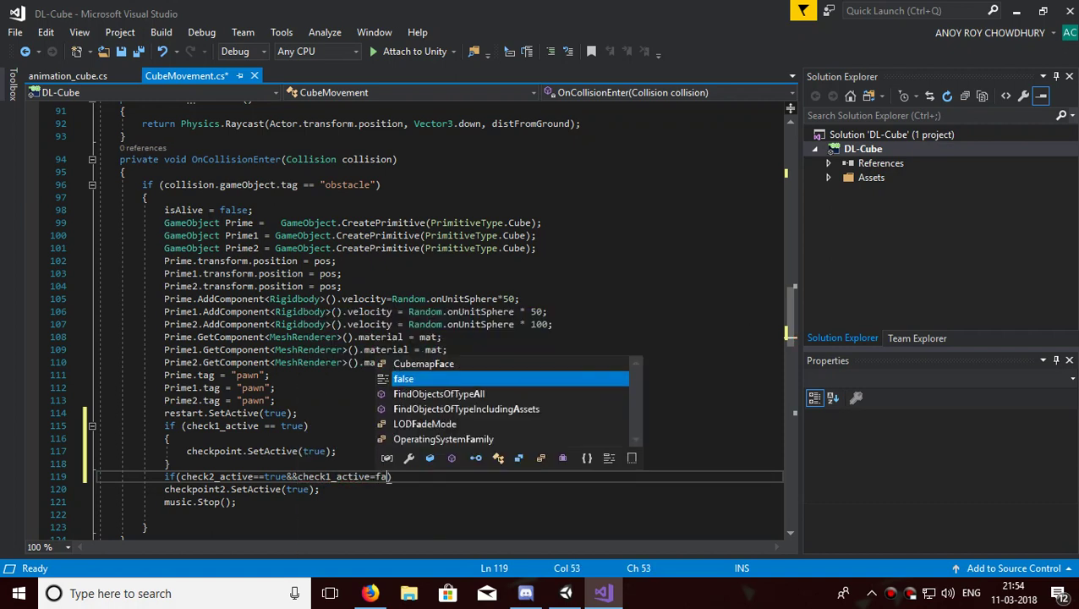
key(Tab)
key(Left)
key(Left)
key(Left)
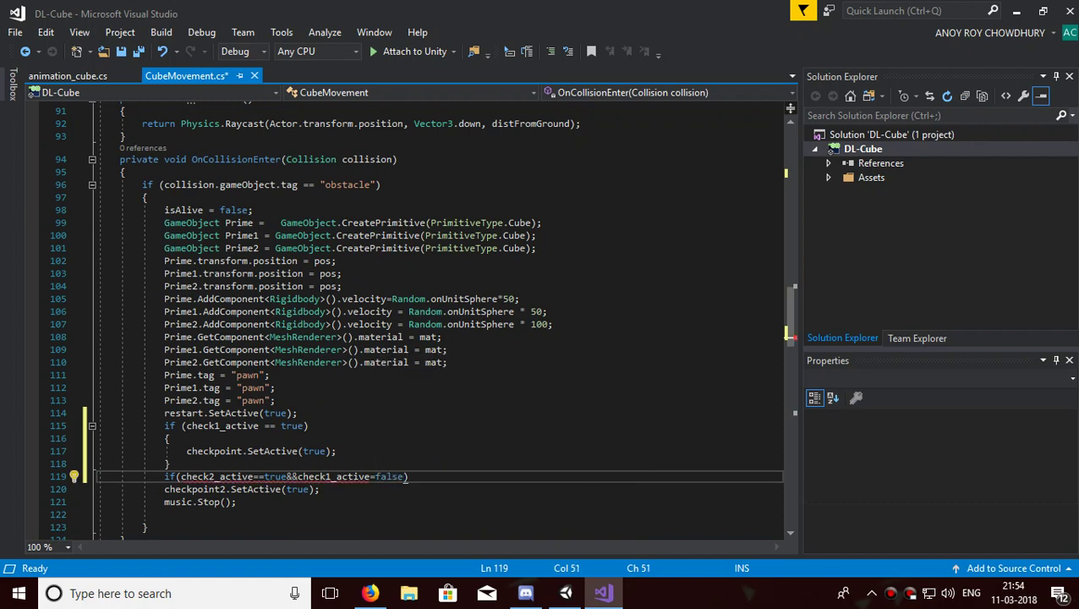
text(=)
Step: Enclose checkpoint2.SetActive(true) in braces as the body of the second if statement and save the script
key(Right)
key(Right)
key(Right)
key(Right)
key(Right)
key(Right)
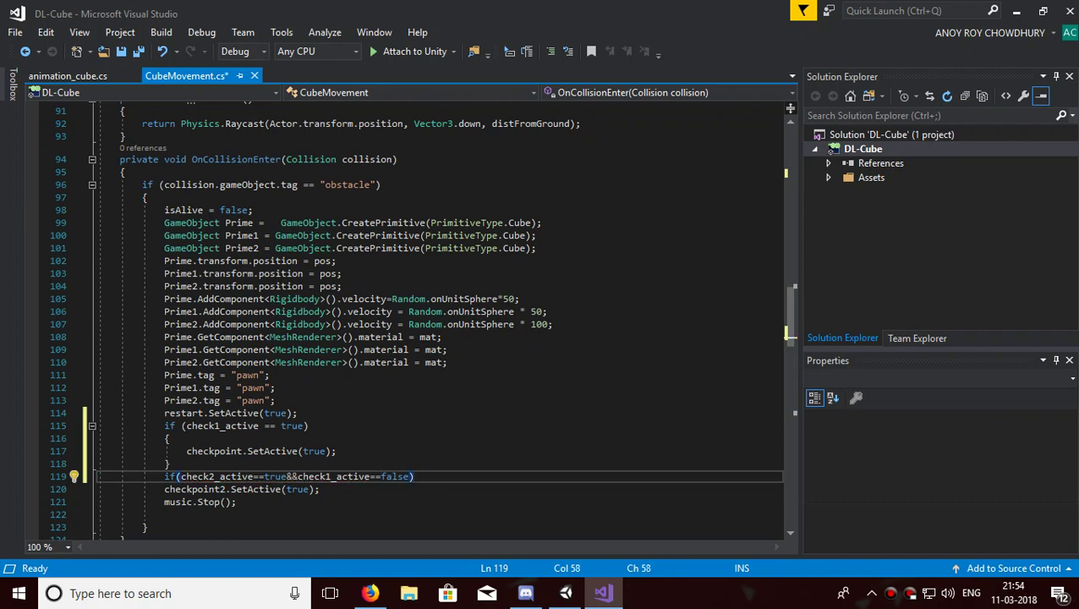
text({})
key(BackSpace)
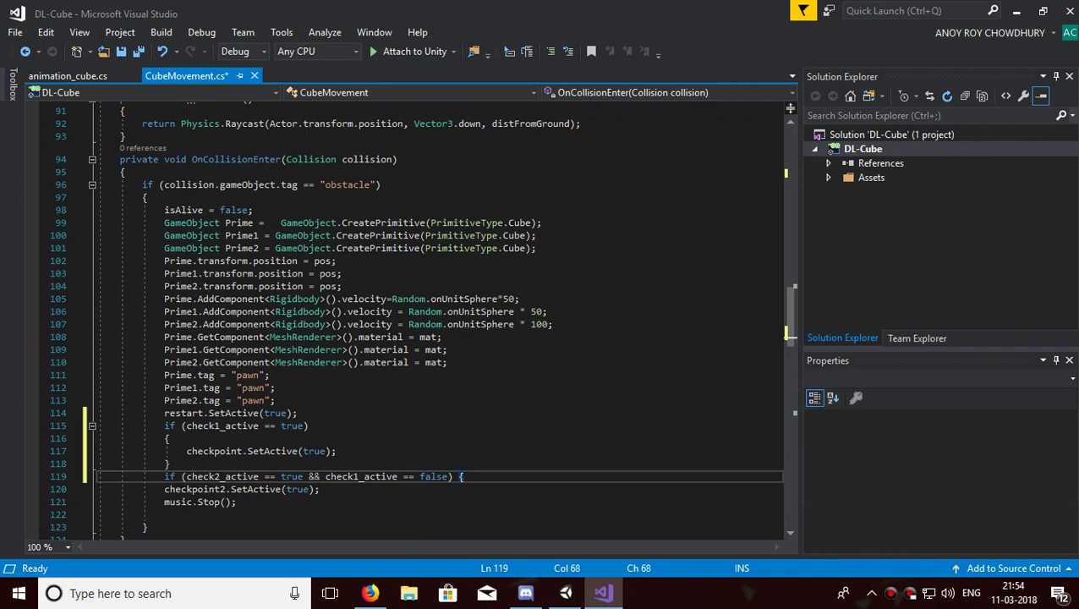
key(Down)
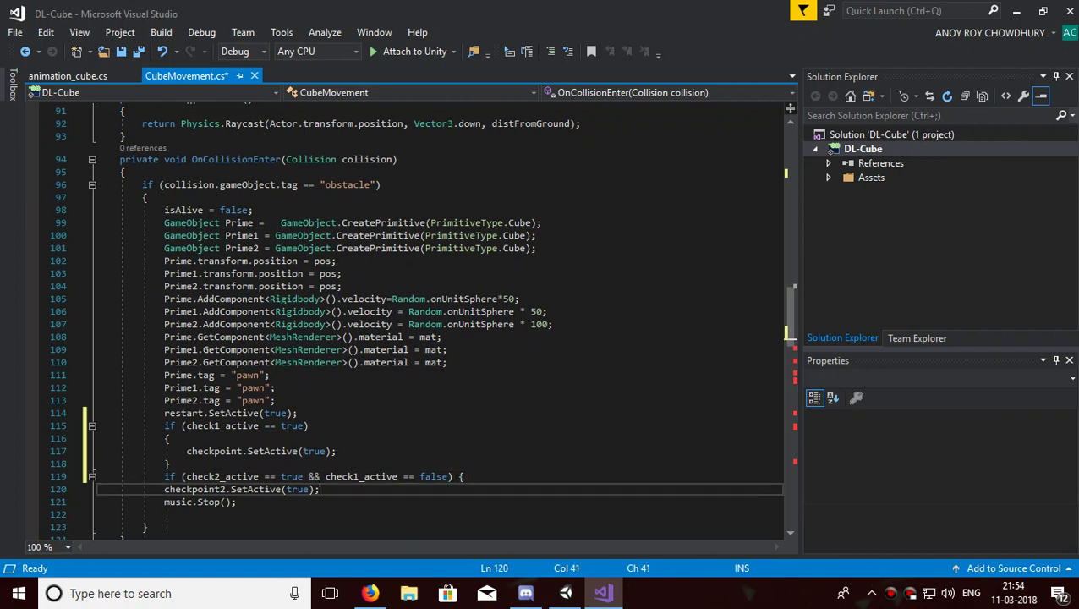
key(Return)
text(})
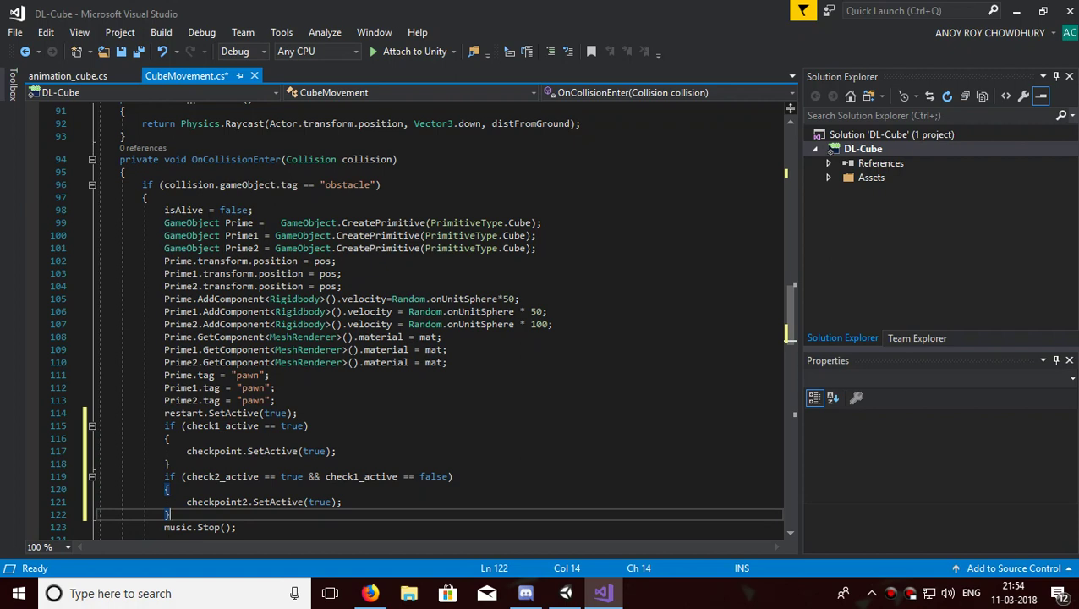
key(ctrl+s)
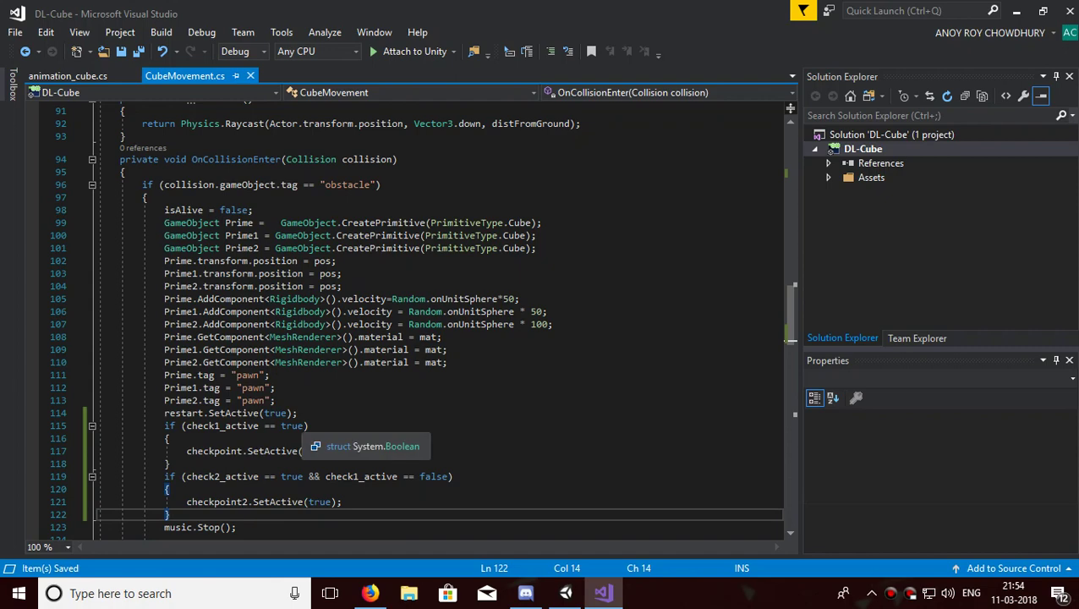
Step: Review the rest of the CubeMovement script from OnCollisionEnter down to the _checkpoint2 method
scroll(439, 321, up, 2)
scroll(440, 321, down, 11)
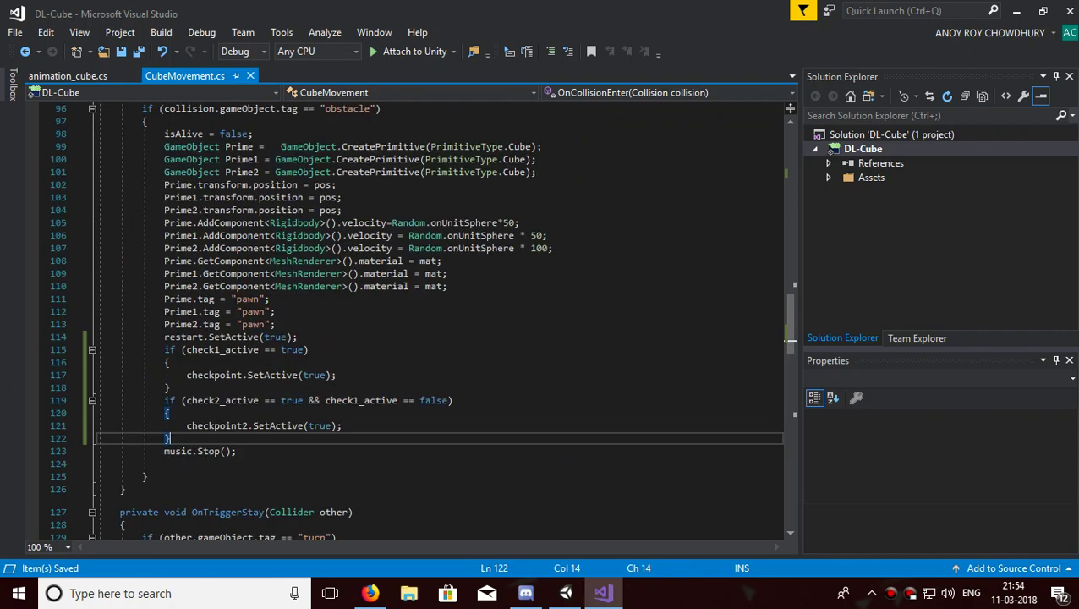
scroll(440, 322, up, 7)
scroll(439, 322, up, 1)
scroll(440, 321, down, 18)
scroll(440, 321, down, 7)
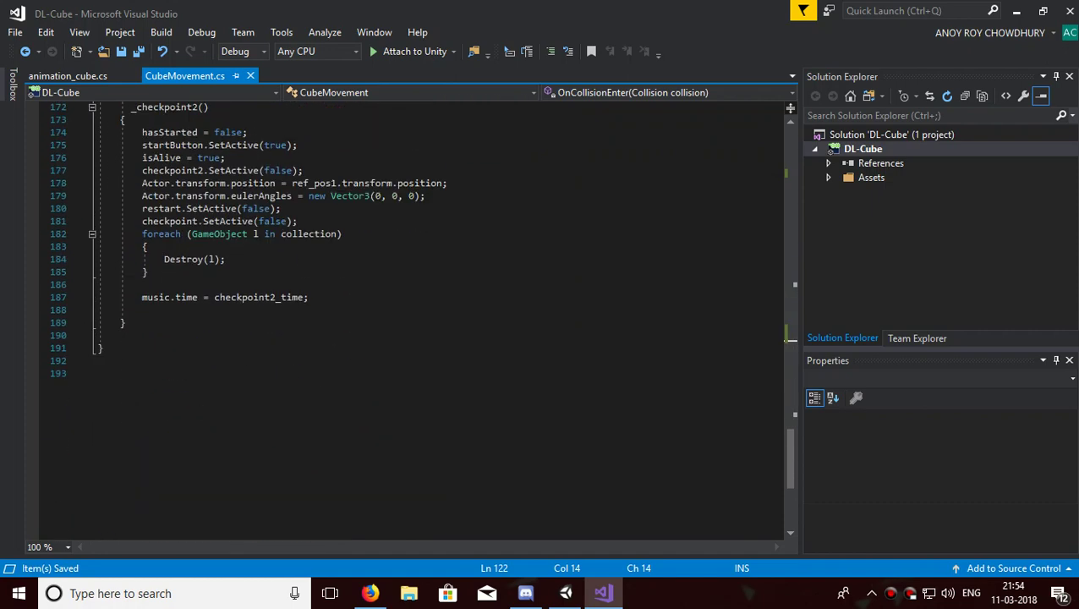
scroll(440, 322, up, 14)
Step: Switch to Unity, create a 3D cube from the Player object, and move it out to the root level of the scene hierarchy
click(1016, 11)
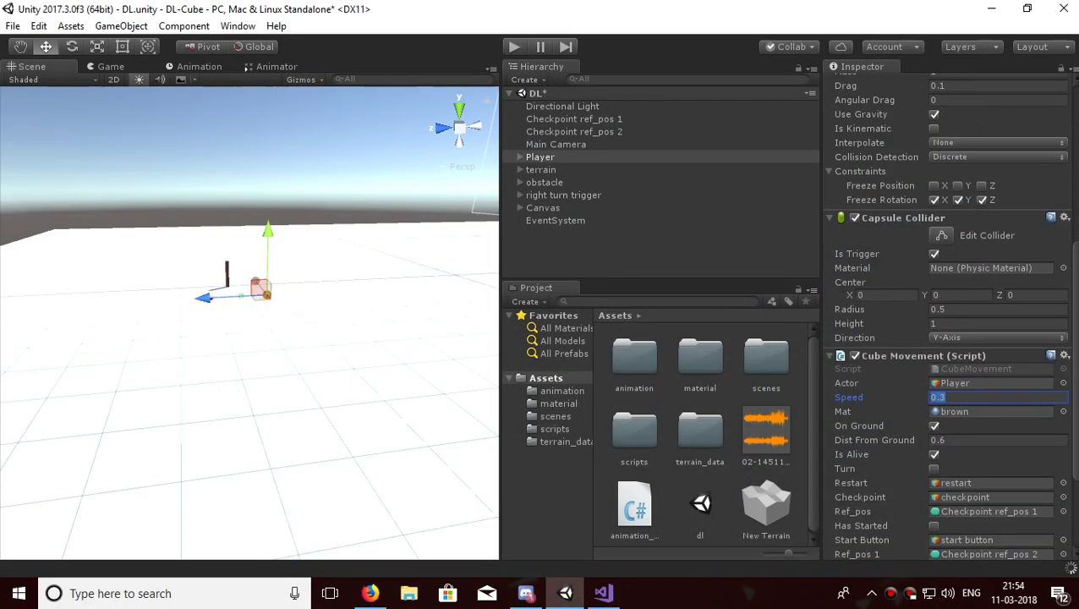
right_drag(271, 339, 305, 309)
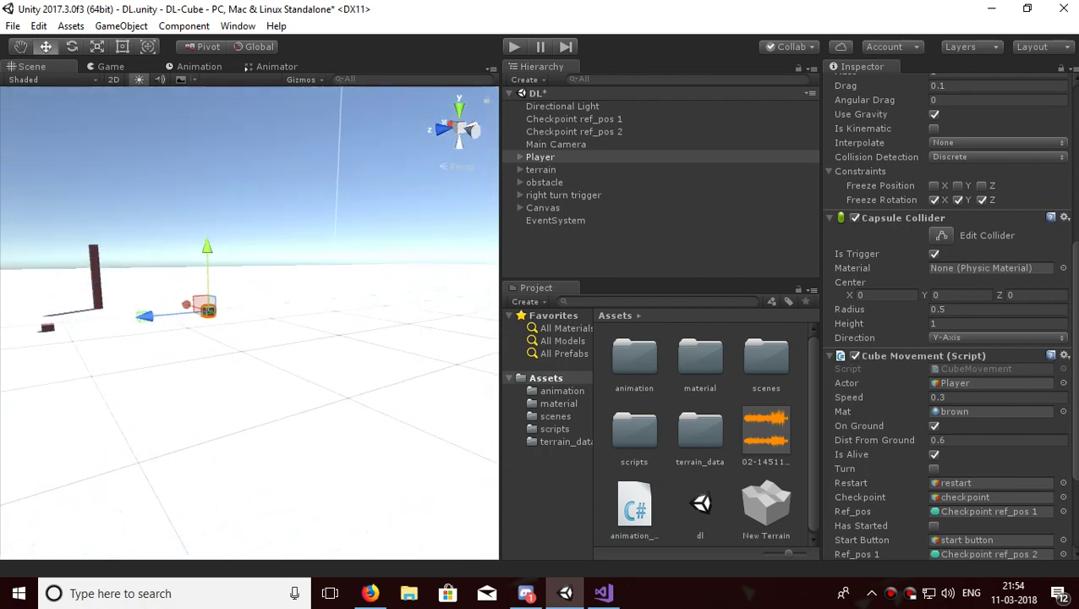
right_click(580, 157)
mouse_move(630, 304)
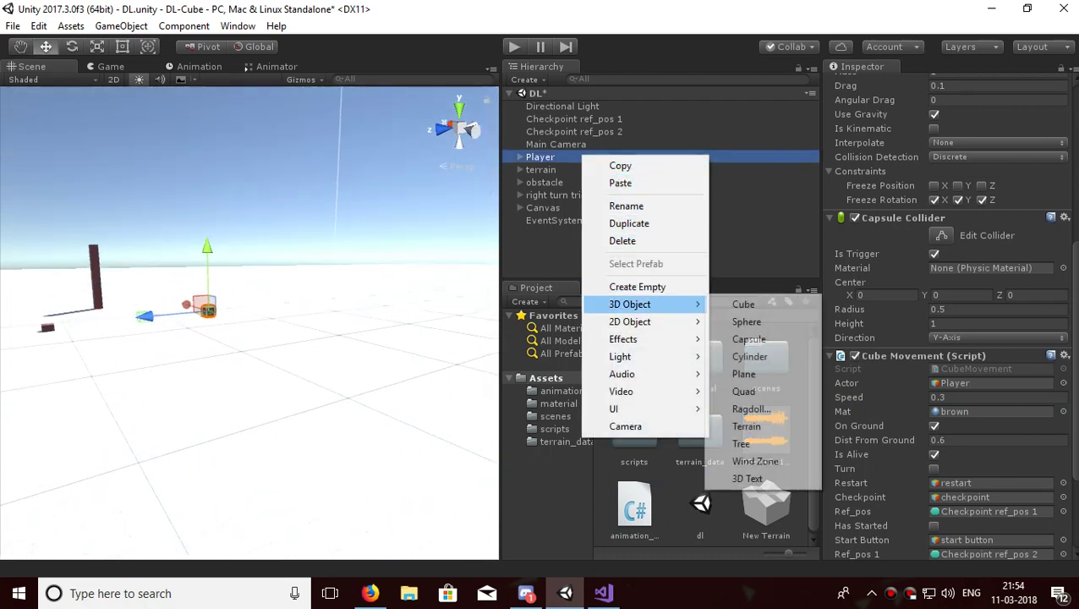
click(741, 304)
drag(549, 182, 541, 249)
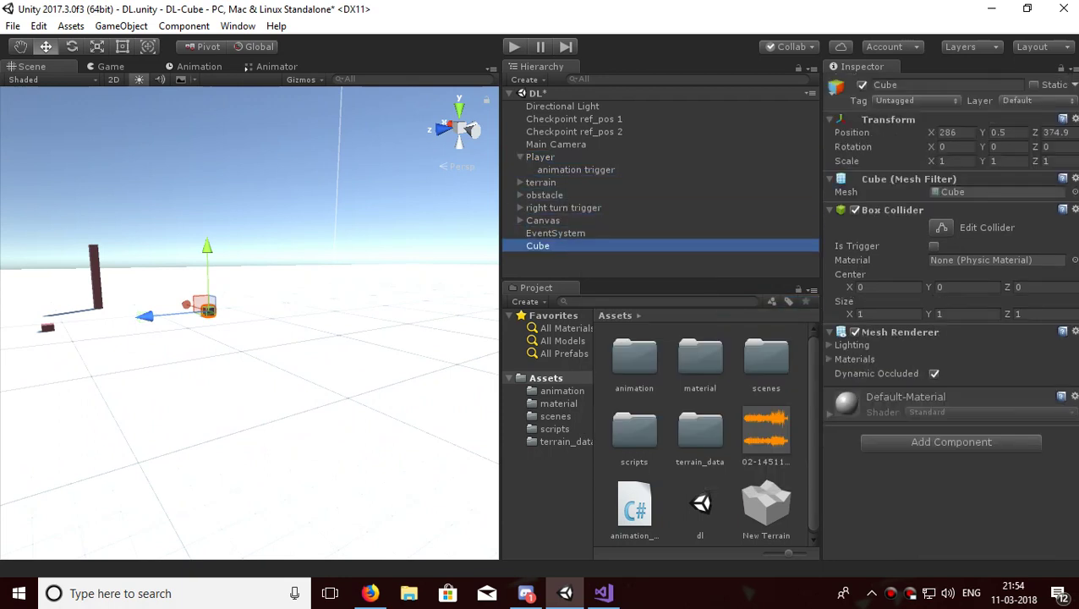
click(520, 157)
Step: Rename the new cube as "checkpoint1 active_ref"
click(943, 84)
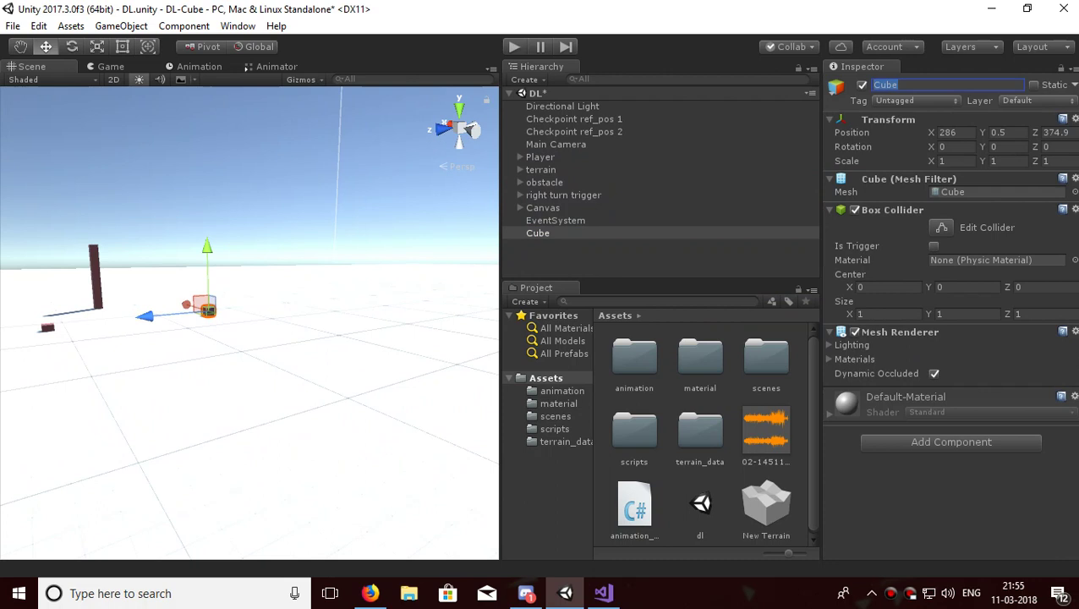
text(checkpoint1 active_))
key(BackSpace)
text(ref)
key(Return)
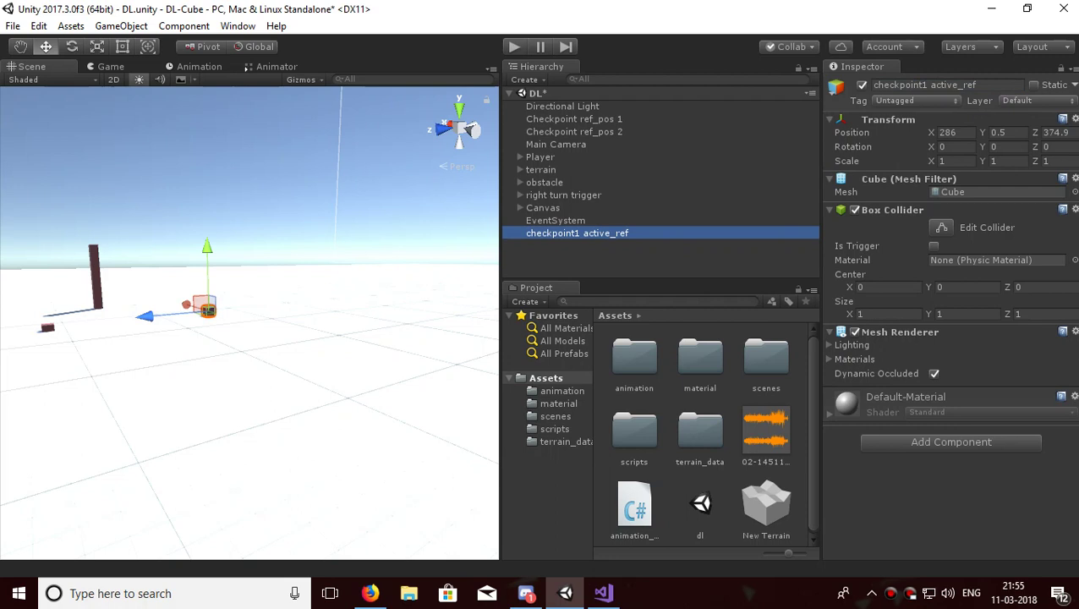
Step: Duplicate the checkpoint1 active_ref cube and try to rename the copy as "checkpoint2 active_ref"
key(ctrl+d)
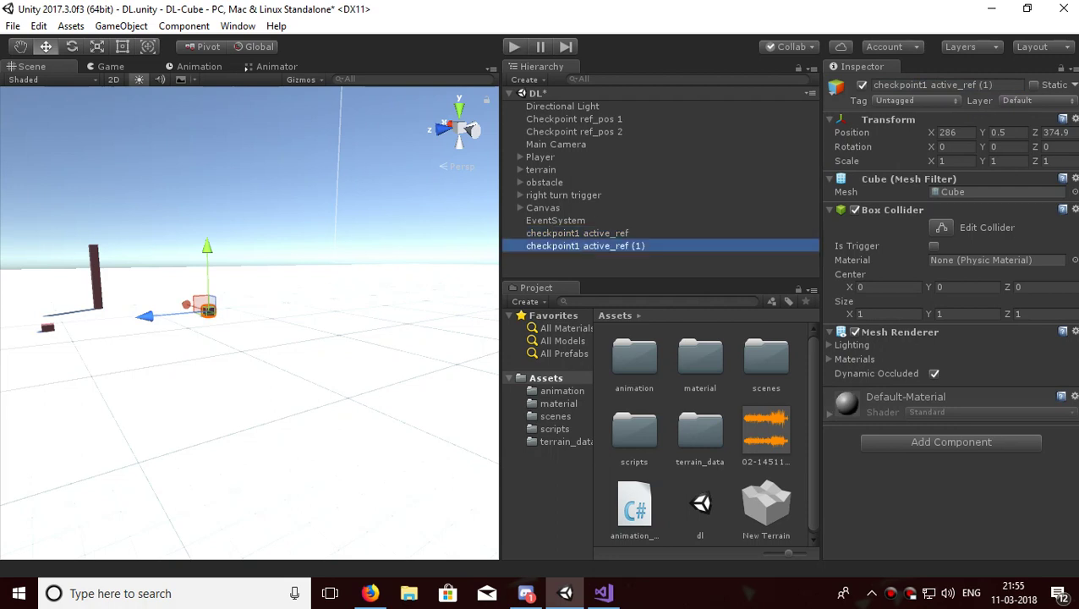
double_click(944, 85)
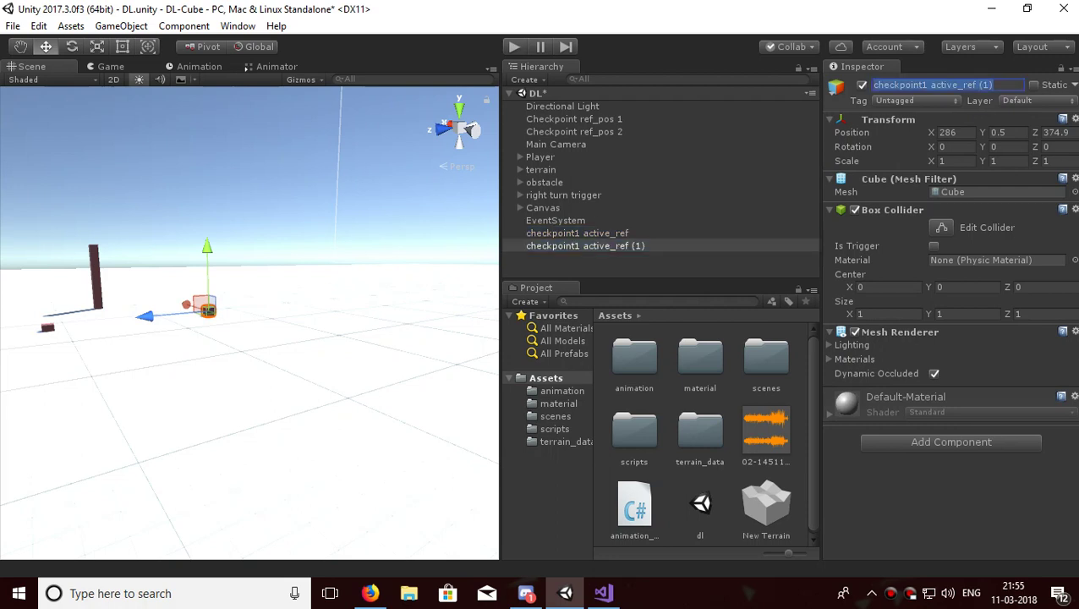
click(925, 84)
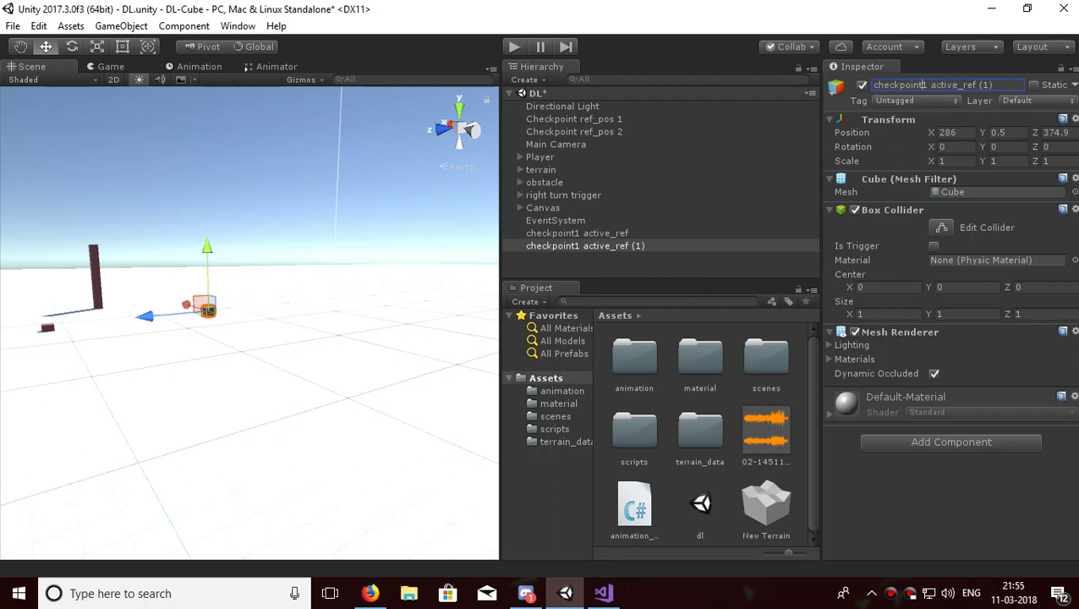
key(BackSpace)
text(2)
key(Return)
key(End)
key(BackSpace)
key(BackSpace)
key(BackSpace)
Step: Assign the red label icon to both the duplicate and the original checkpoint1 active_ref cube
click(836, 87)
click(895, 135)
click(585, 247)
click(567, 220)
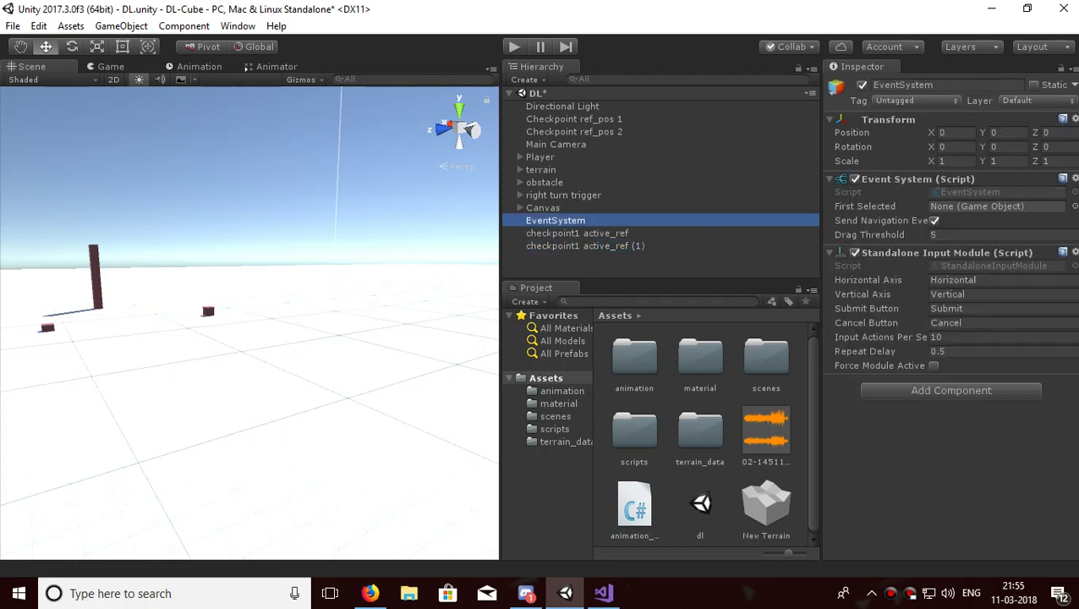
click(577, 233)
click(836, 88)
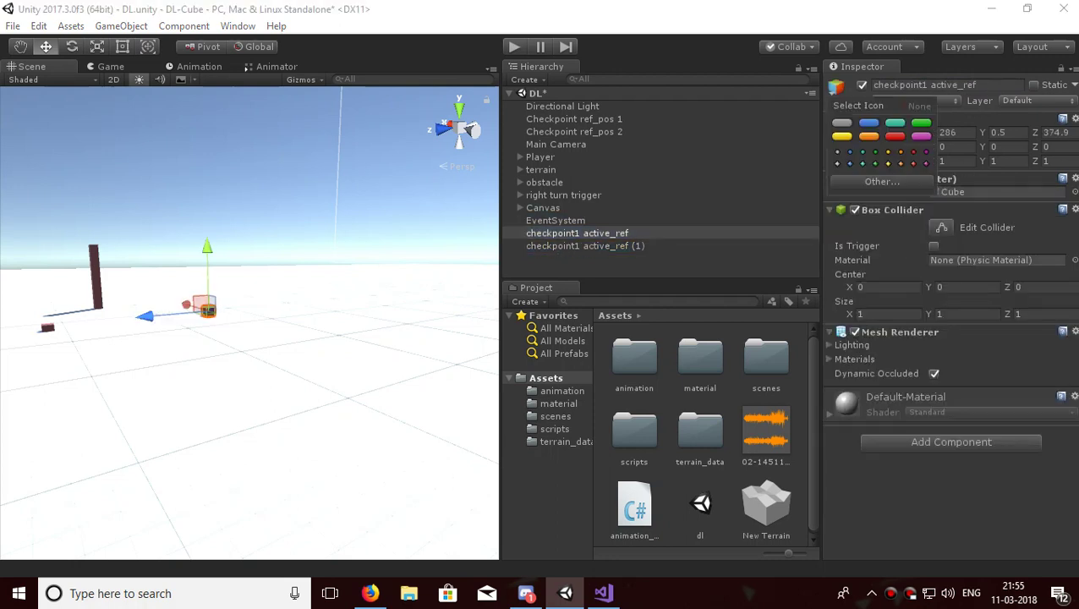
click(895, 136)
click(577, 233)
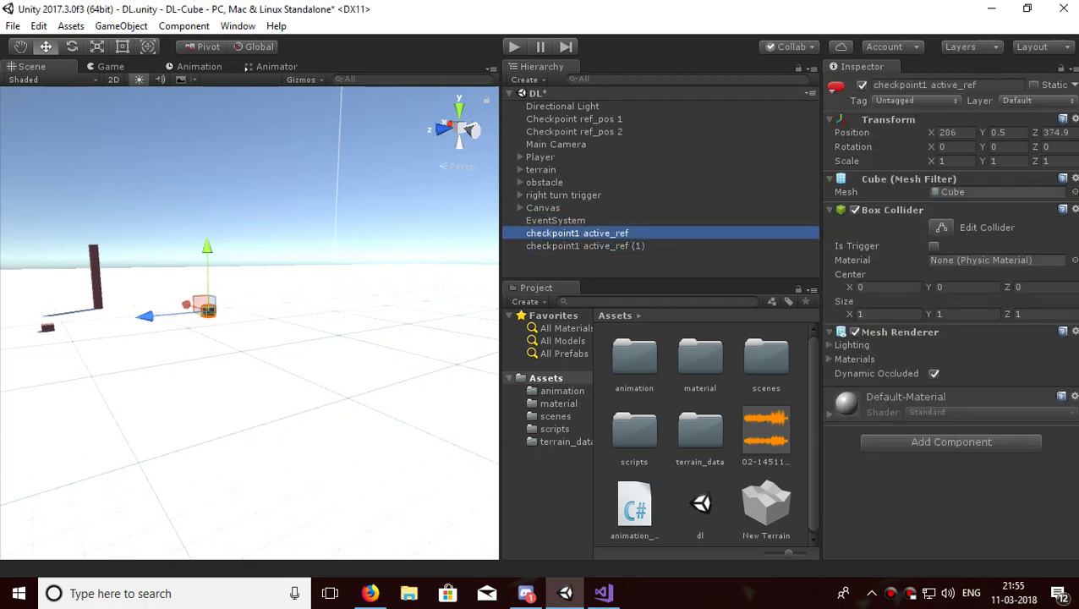
Step: Rename the duplicate cube as "checkpoint2 active_ref"
click(585, 246)
double_click(905, 84)
click(993, 84)
key(BackSpace)
key(BackSpace)
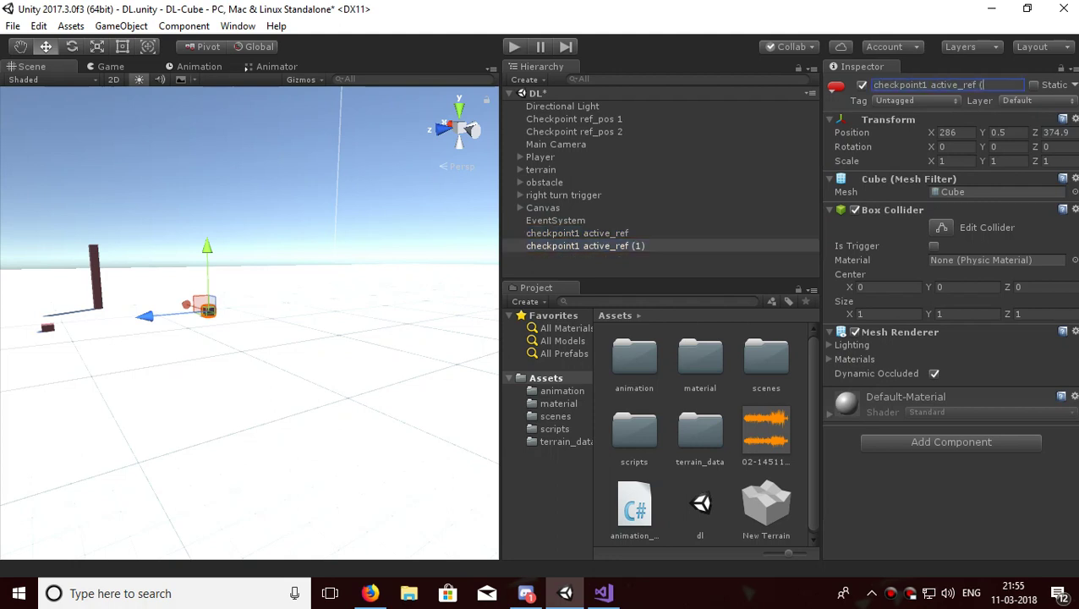
key(BackSpace)
key(BackSpace)
text(2)
key(Return)
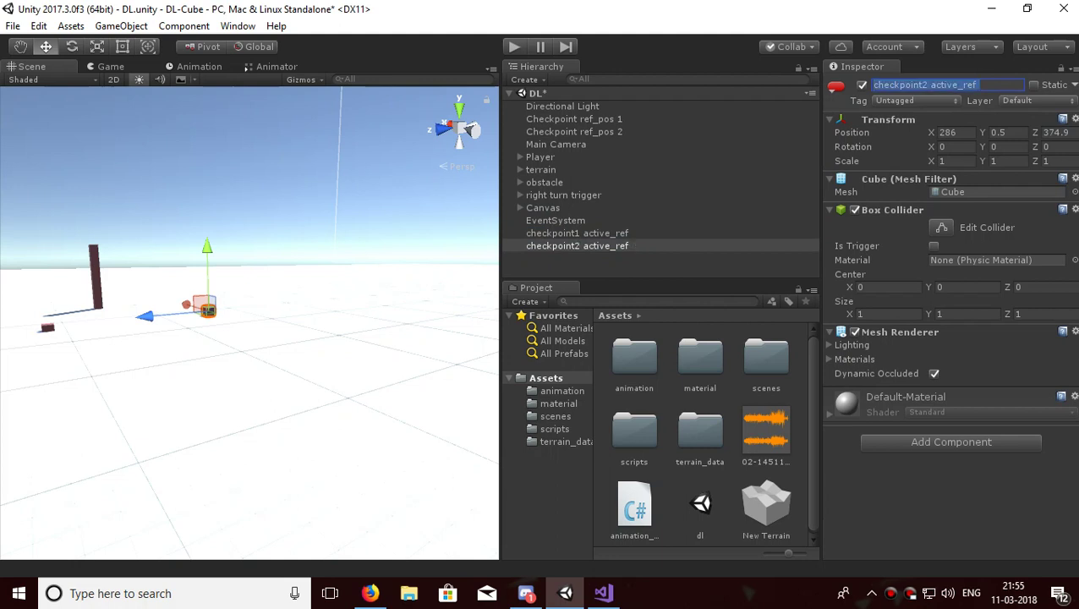
click(578, 234)
click(578, 246)
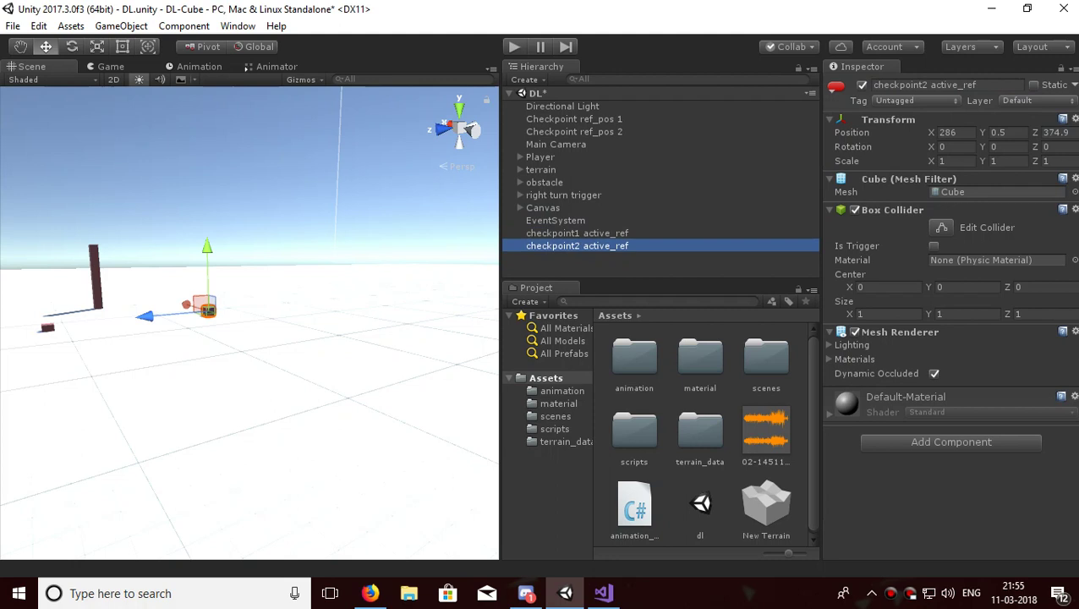
Step: Make the box colliders of both the checkpoint2 active_ref and checkpoint1 active_ref cubes triggers
click(934, 246)
click(577, 233)
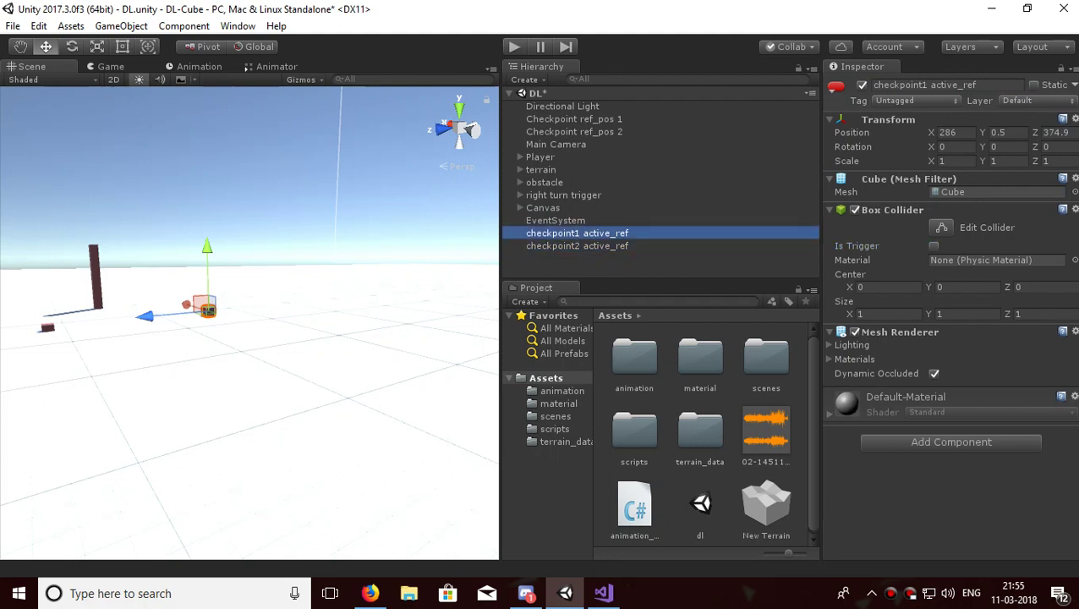
click(933, 247)
Step: Play-test the game by starting a run, and stop play mode after the cube crashes
scroll(250, 321, up, 1)
right_drag(251, 321, 180, 326)
right_drag(98, 175, 183, 204)
key(w)
key(s)
right_drag(94, 194, 95, 195)
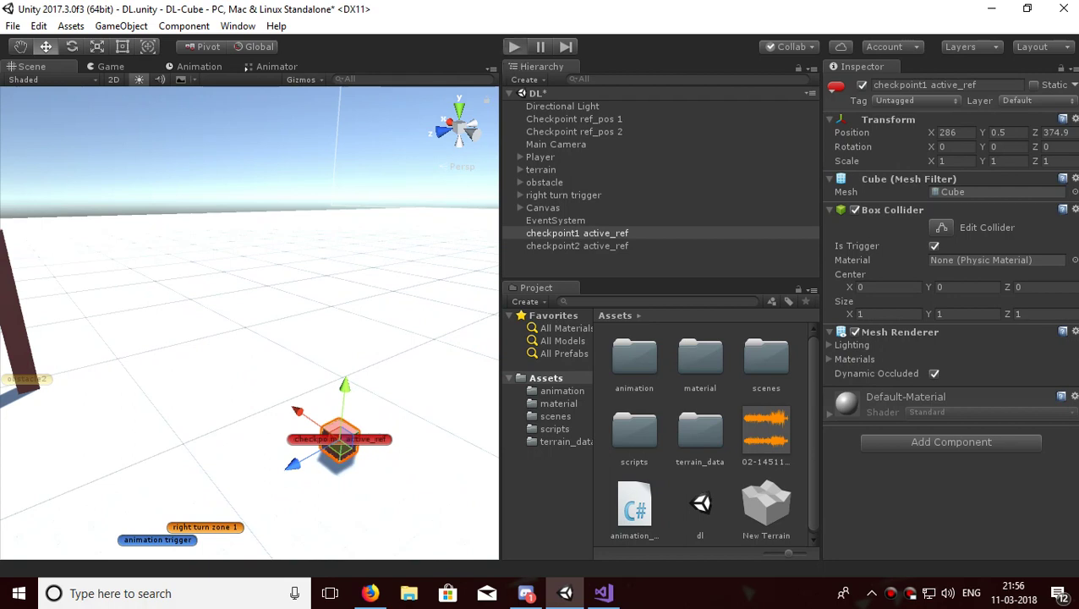
click(514, 48)
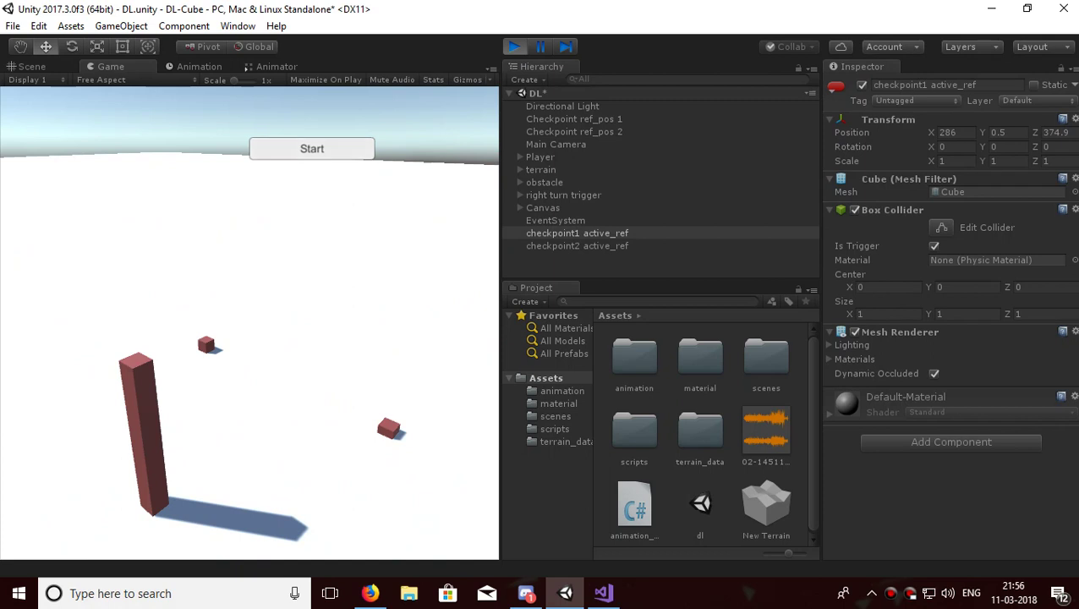
click(313, 149)
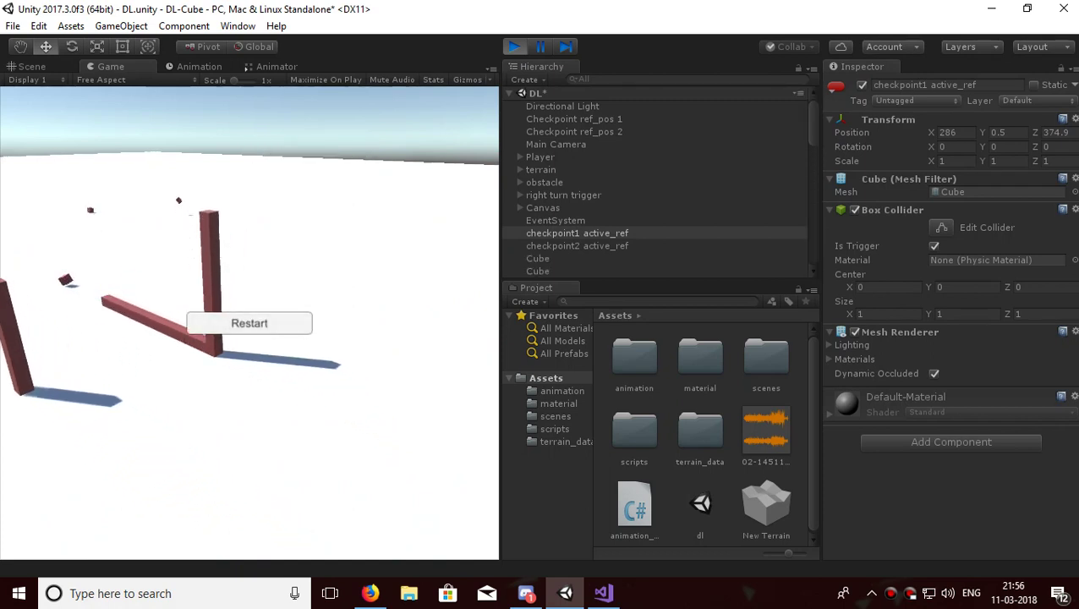
key(ctrl+p)
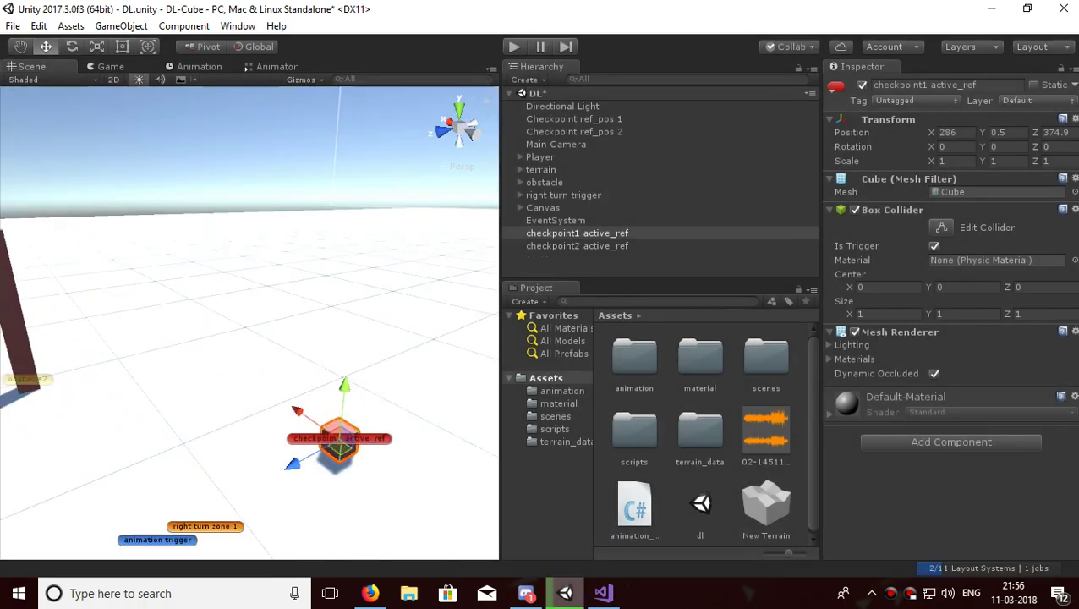
Step: Move the checkpoint1 active_ref cube along the Z axis to about 405.83, away from the player's start position
scroll(250, 323, down, 4)
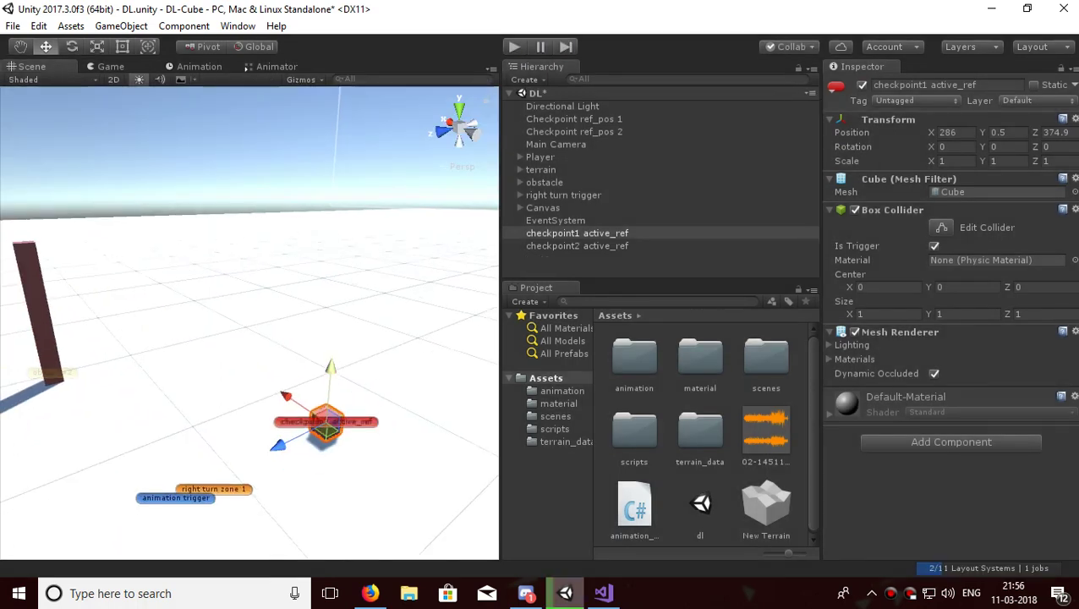
click(578, 234)
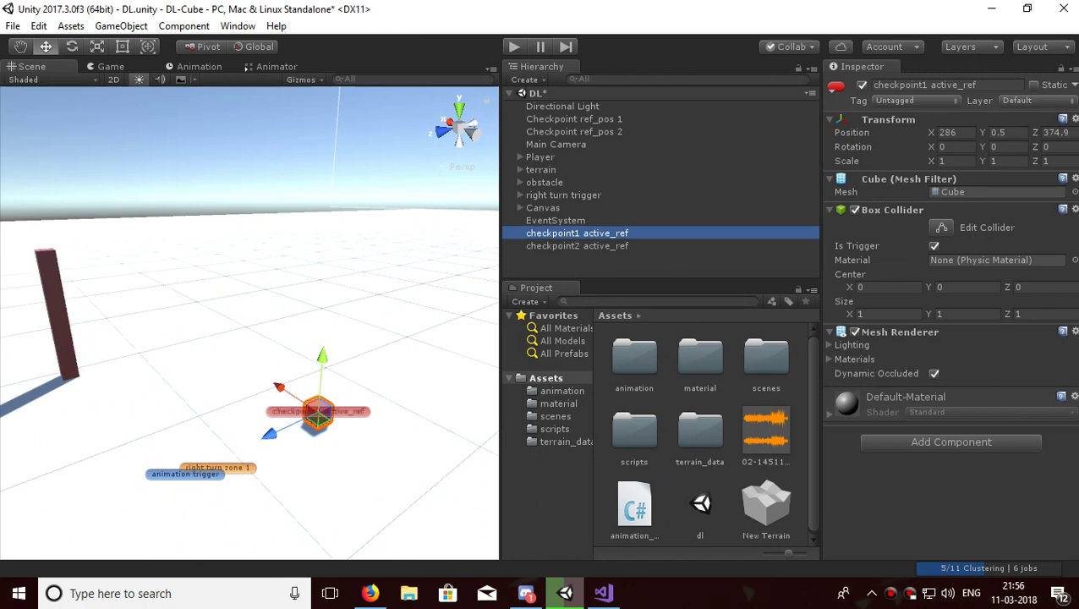
scroll(250, 322, down, 4)
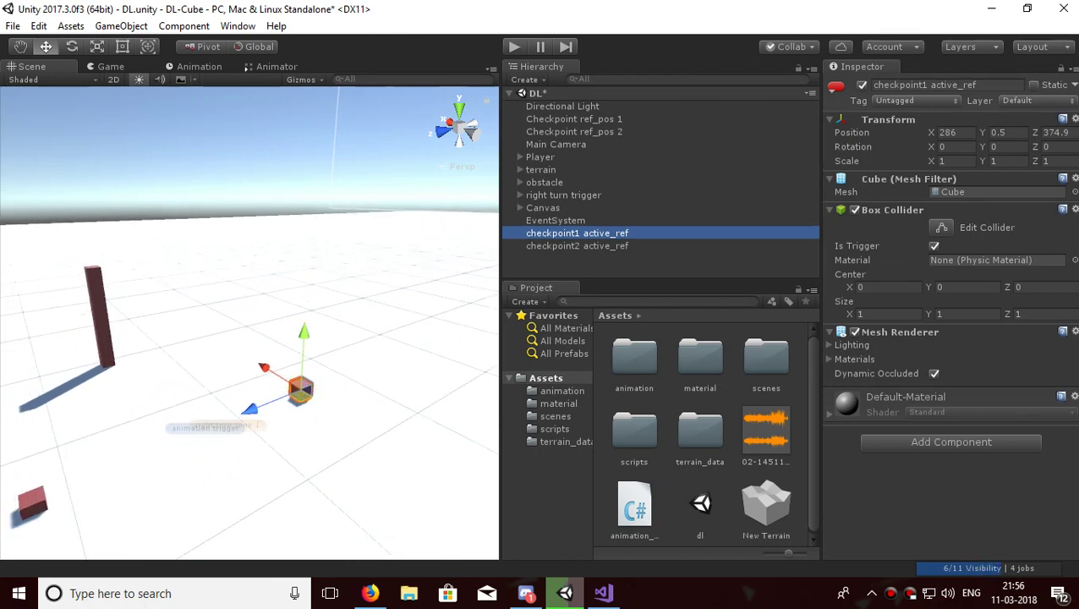
drag(221, 374, 3, 440)
scroll(250, 322, down, 2)
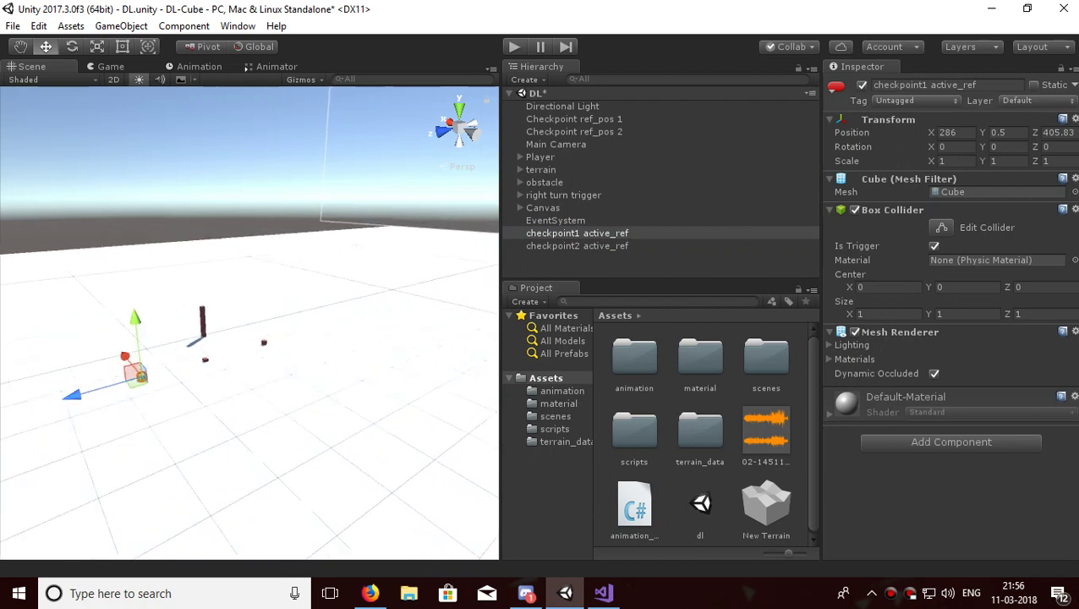
Step: Stretch the checkpoint1 active_ref cube along X to a scale of about 78 and disable its Mesh Renderer
key(r)
drag(123, 354, 68, 285)
drag(123, 354, 59, 277)
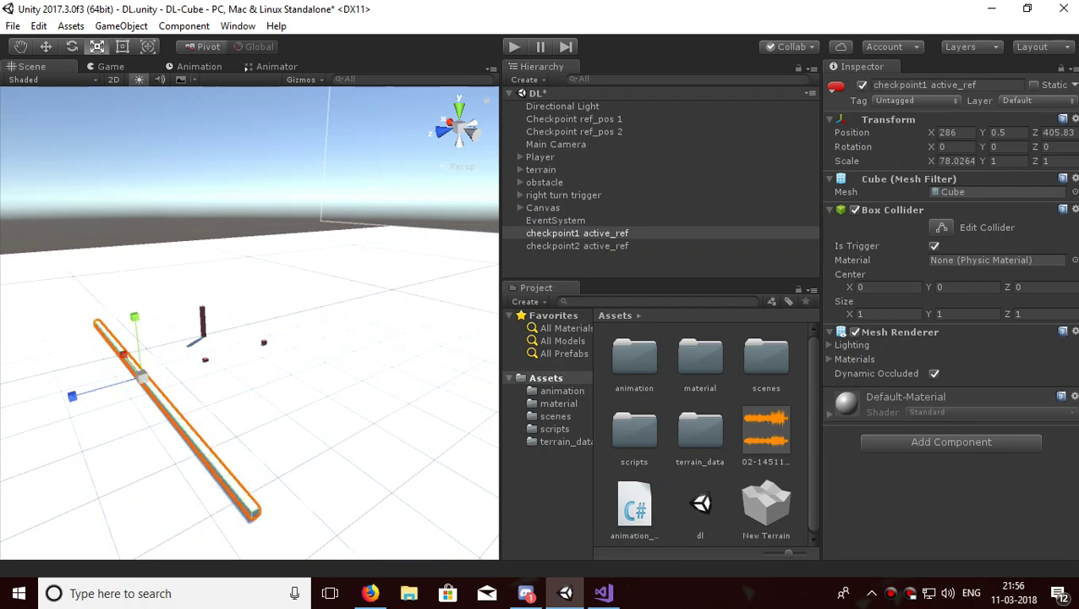
click(854, 331)
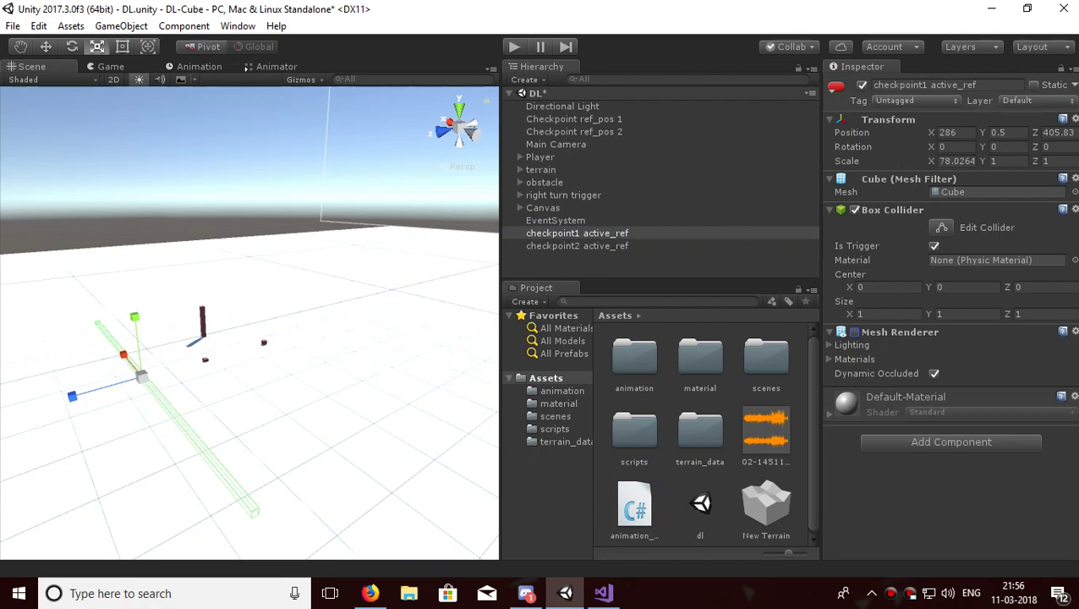
key(w)
click(952, 442)
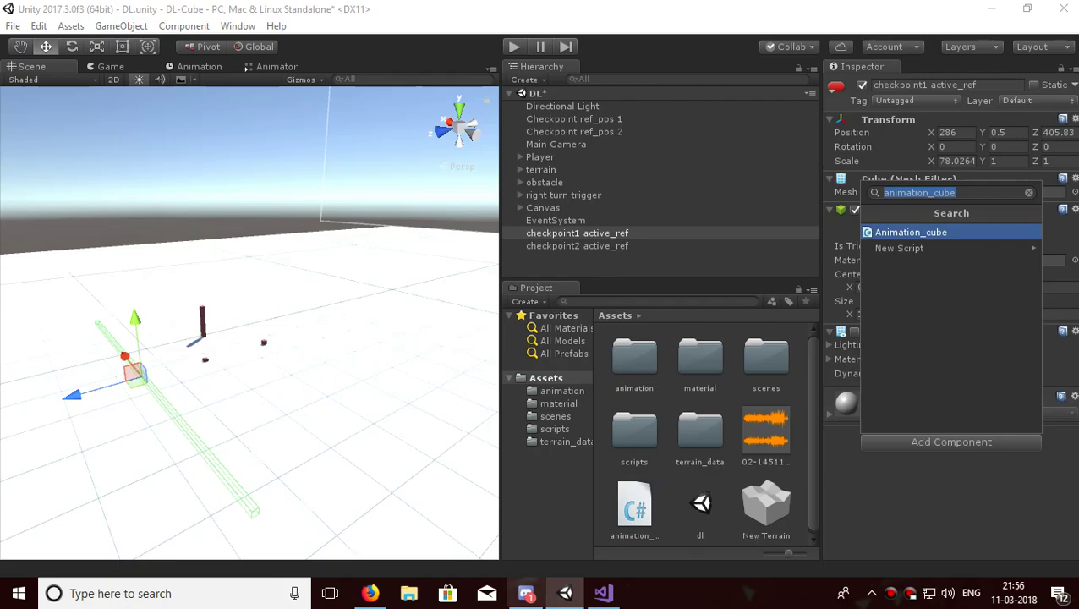
click(526, 593)
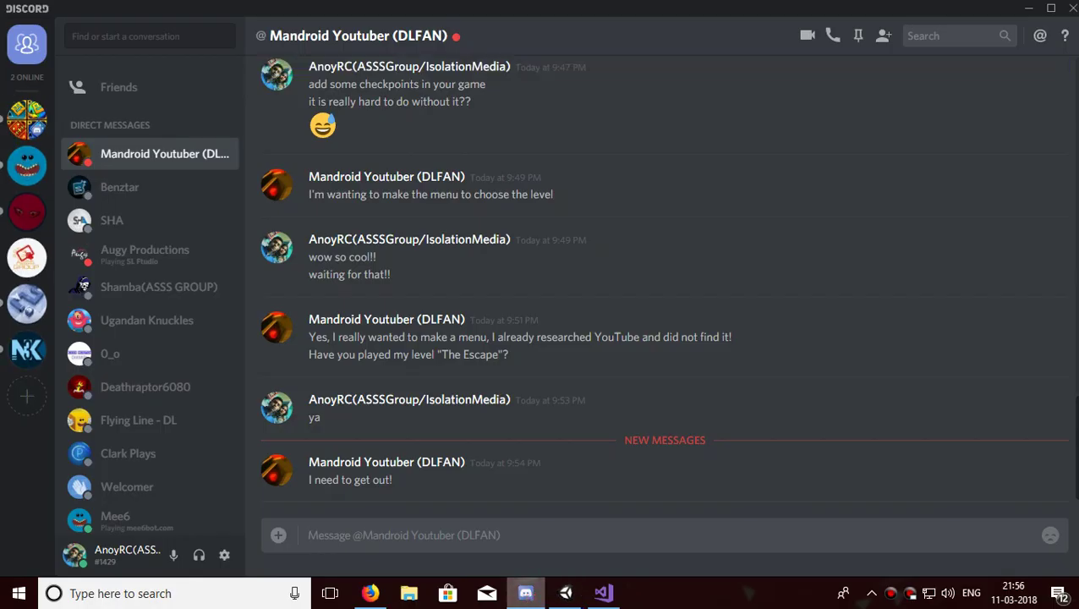
click(526, 593)
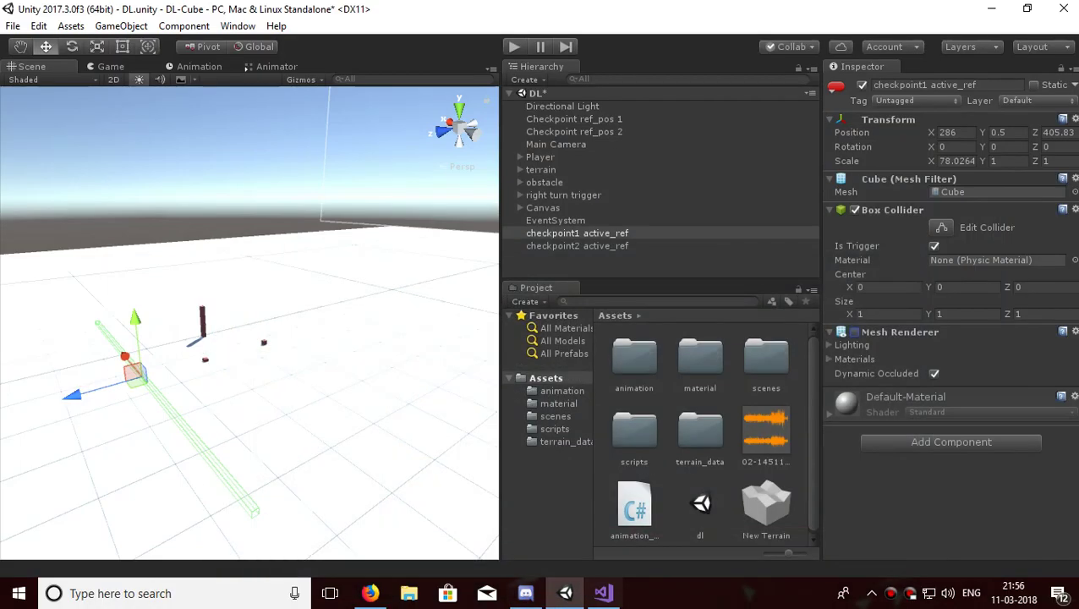
click(951, 443)
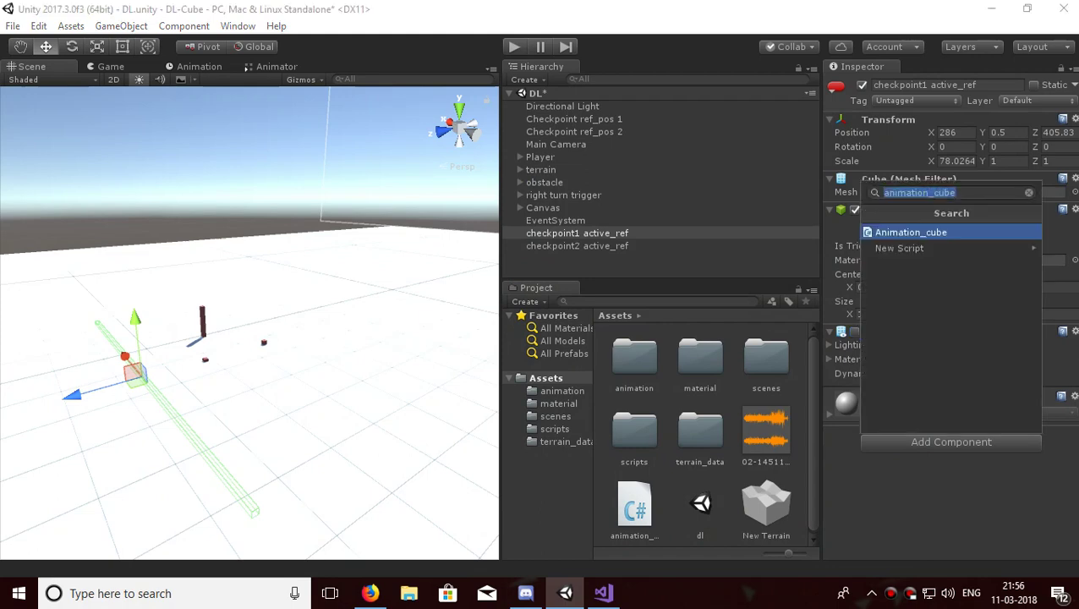
Step: Switch to Discord and send the reply "means??" in the open direct message conversation
key(alt+Tab)
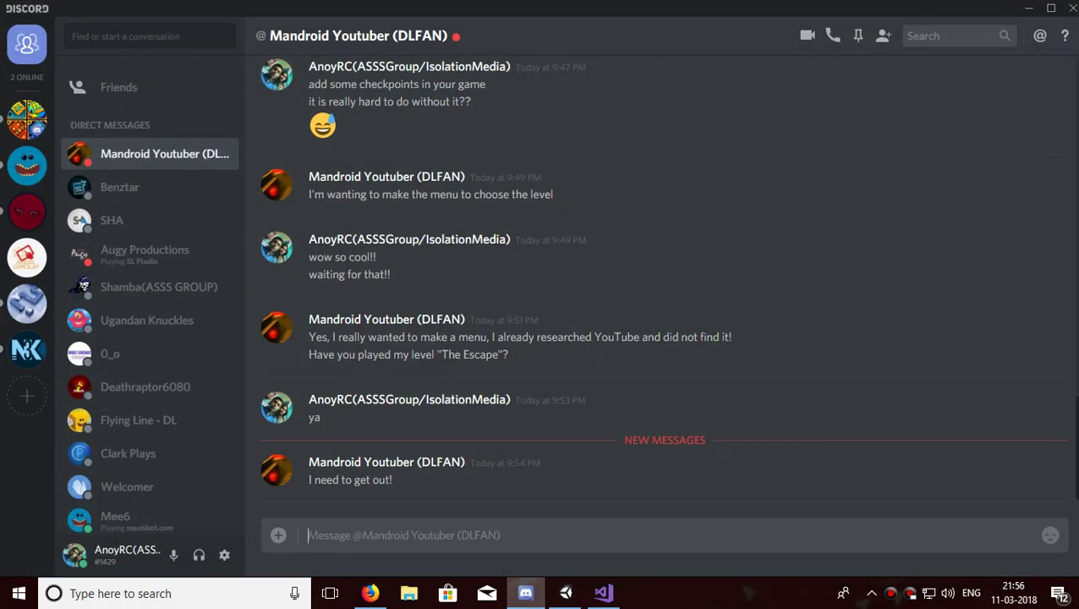
text(means)
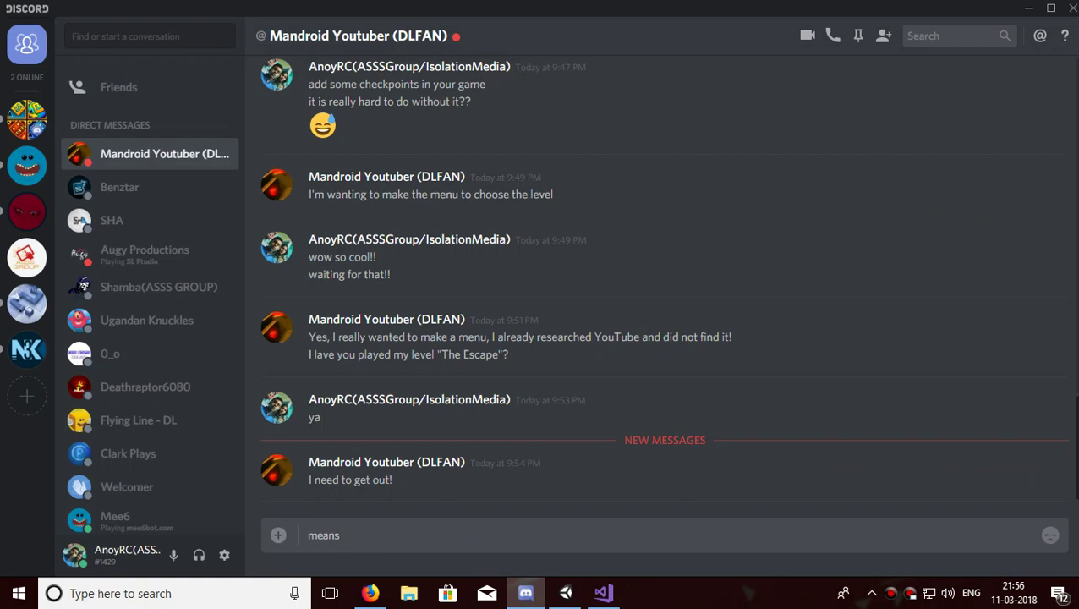
text(??)
key(Return)
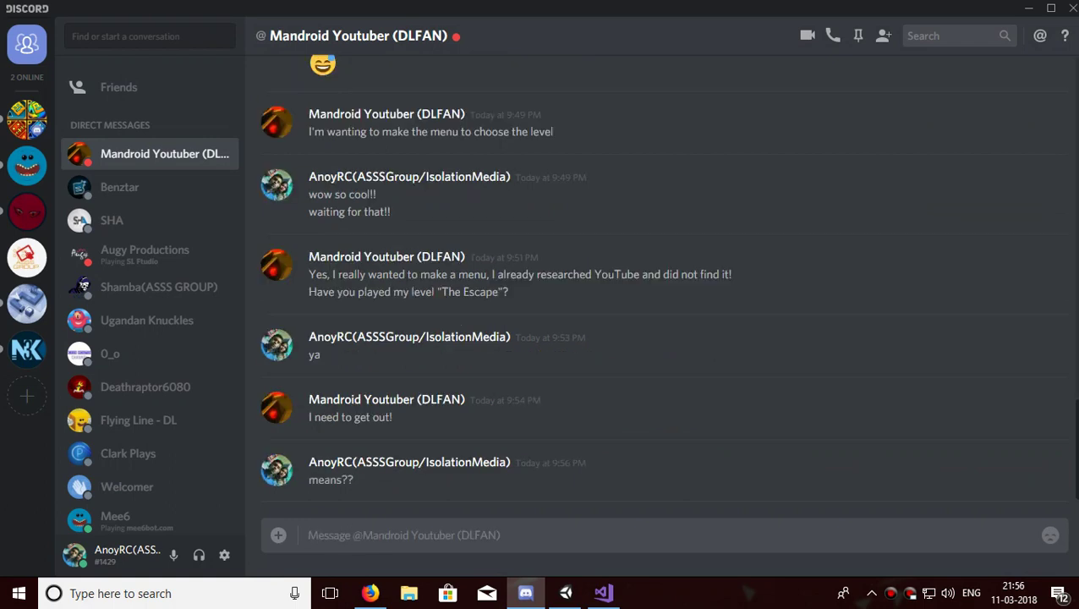
Step: Switch back to Unity and add a new script component named "trig_checkactive1" to the checkpoint1 active_ref cube
click(603, 593)
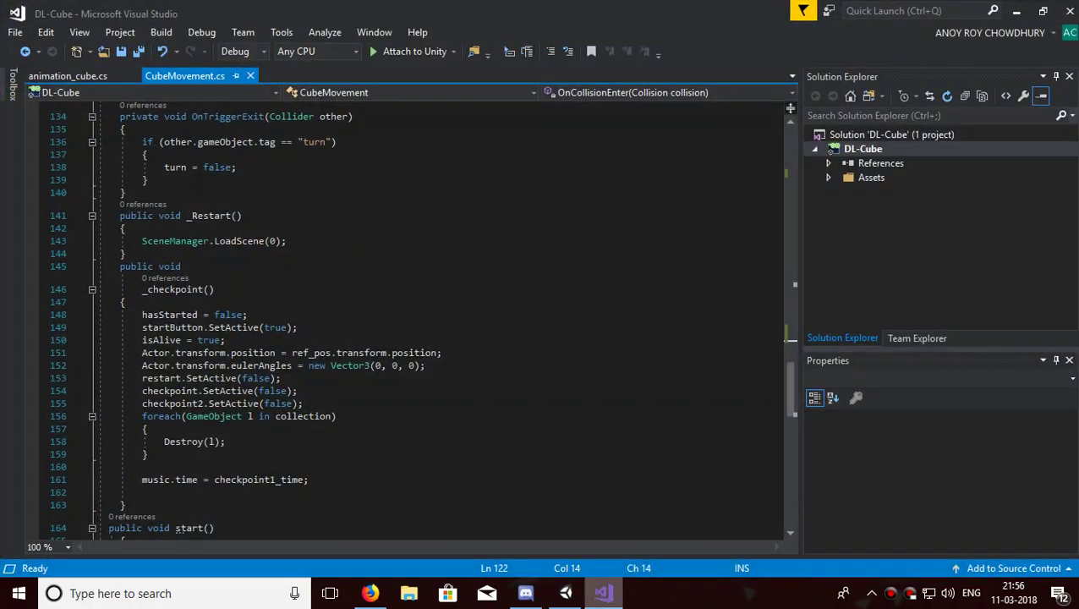
click(566, 593)
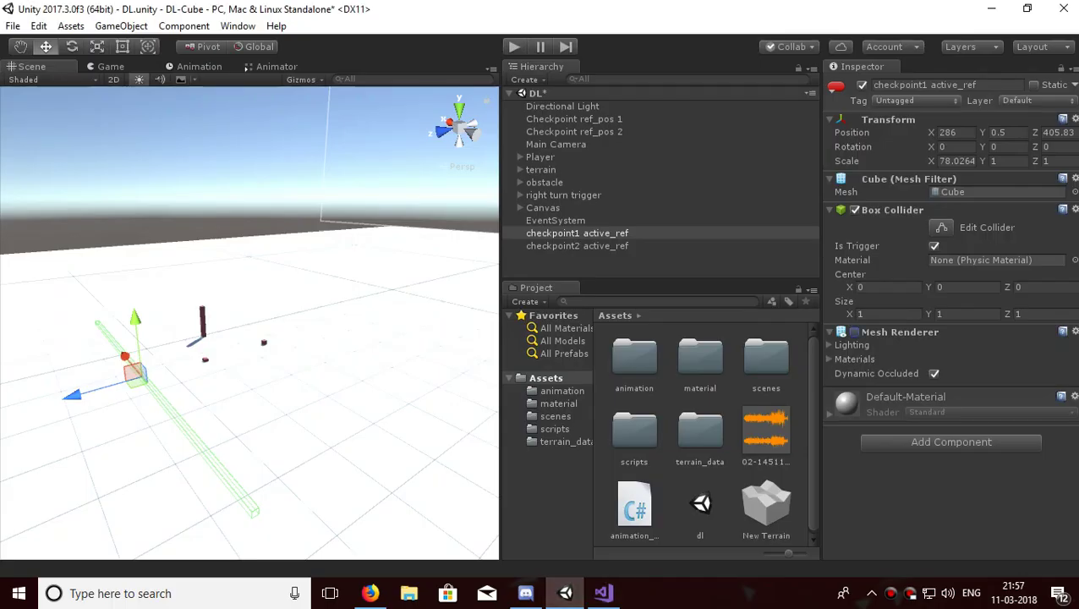
click(952, 443)
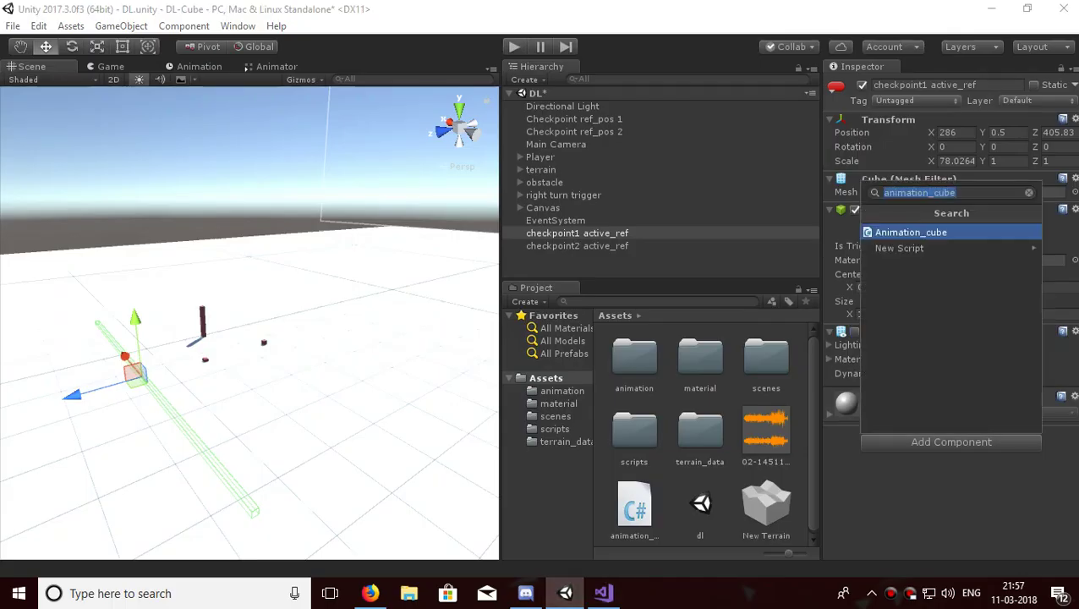
key(BackSpace)
text(tr)
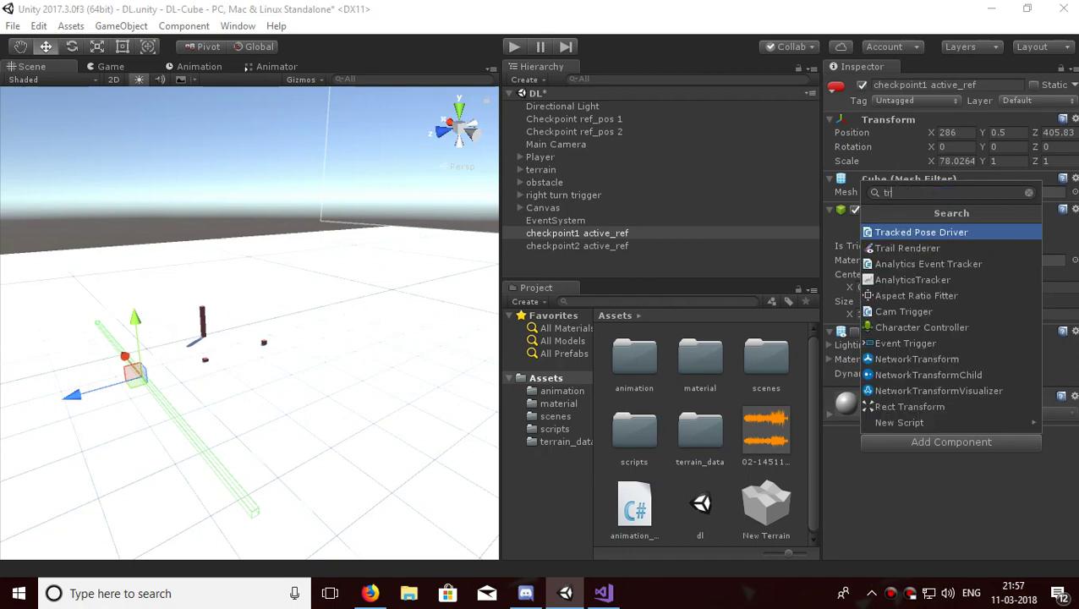
text(ig_)
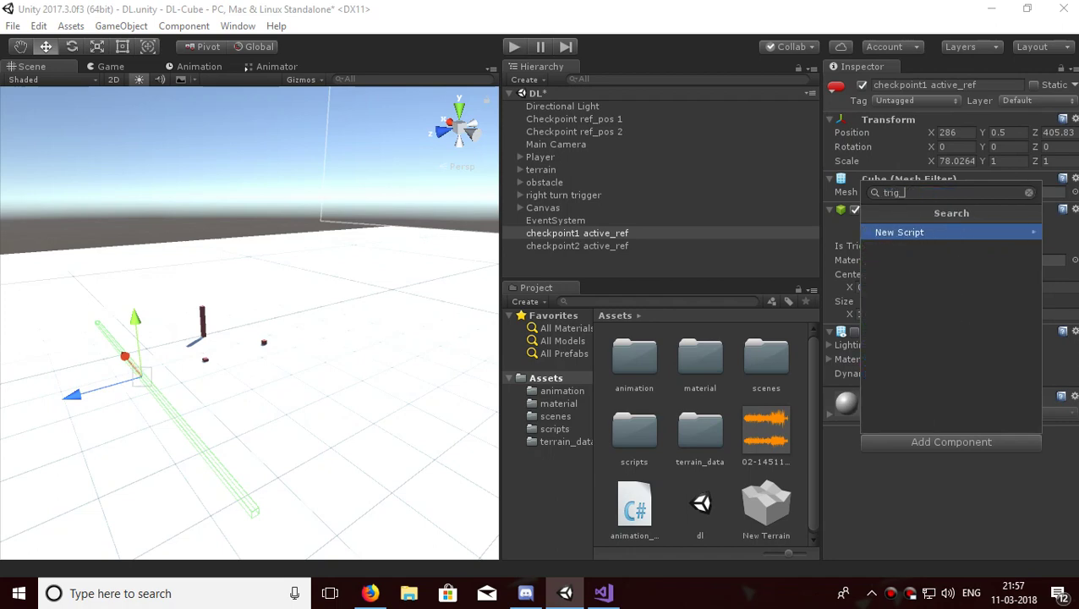
text(check)
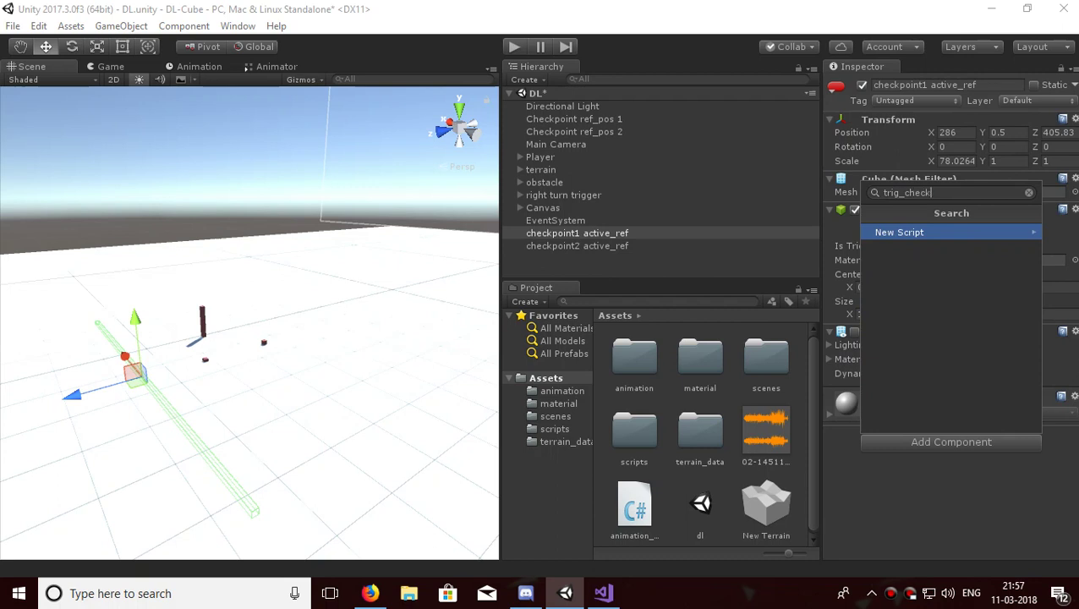
text(active1)
key(Return)
key(Return)
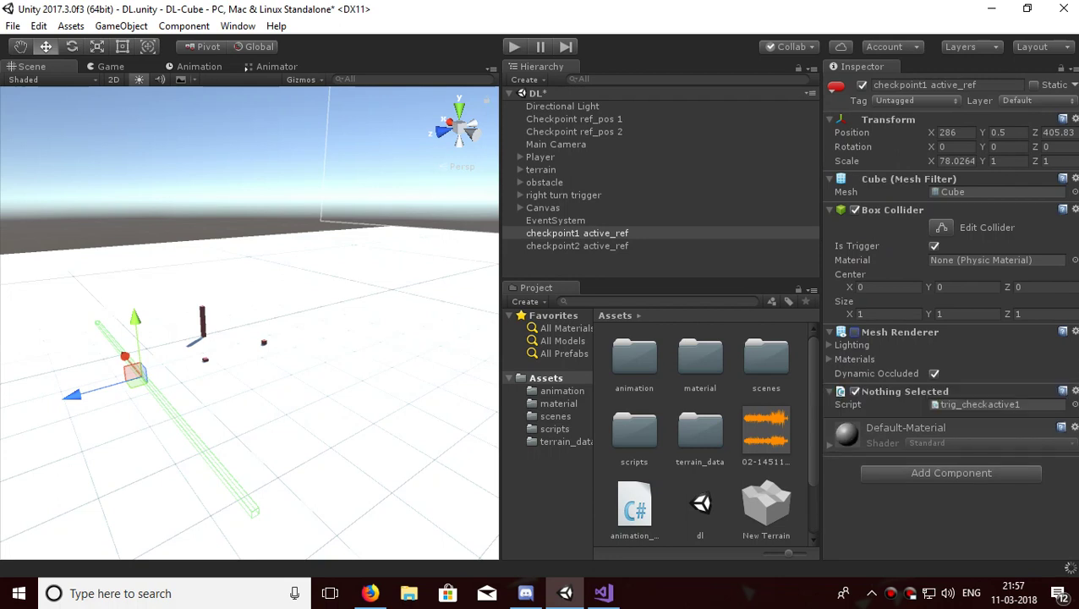
Step: Open the trig_checkactive1 script in Visual Studio and delete its default Start and Update methods
click(1075, 392)
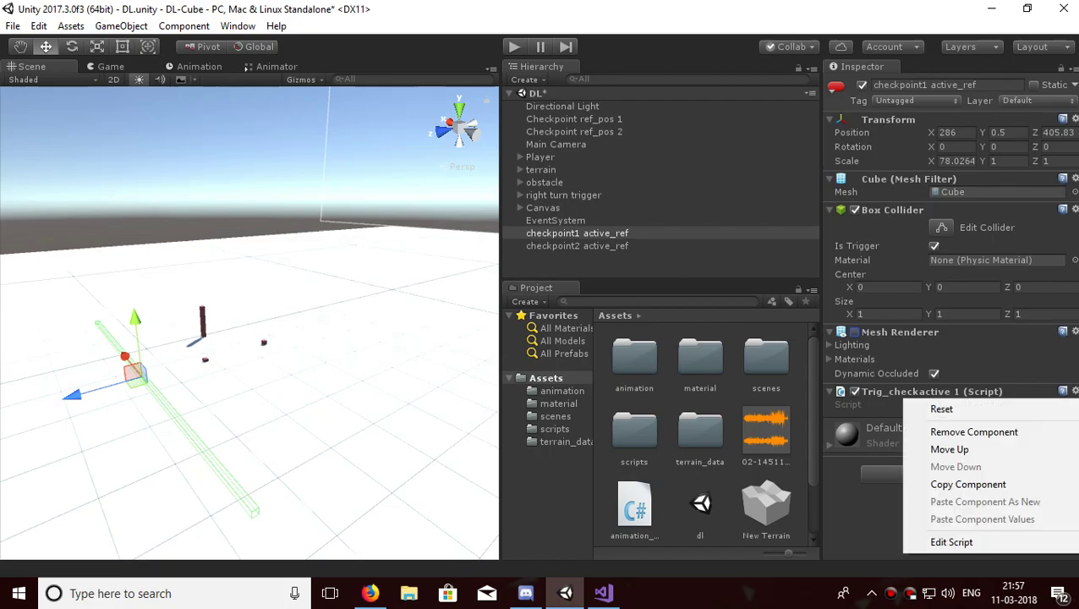
click(973, 542)
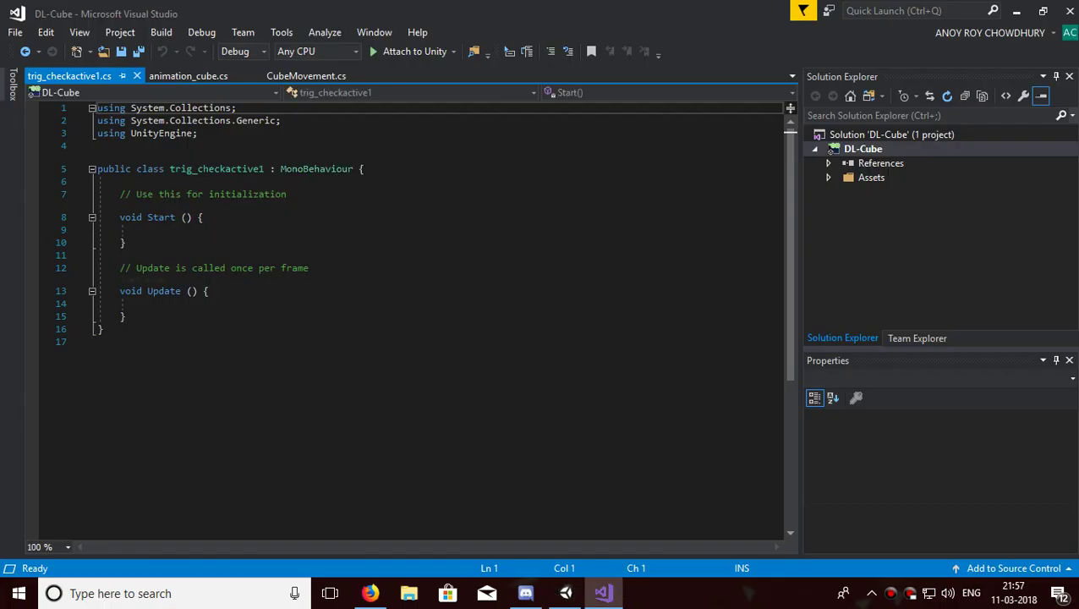
drag(126, 317, 99, 217)
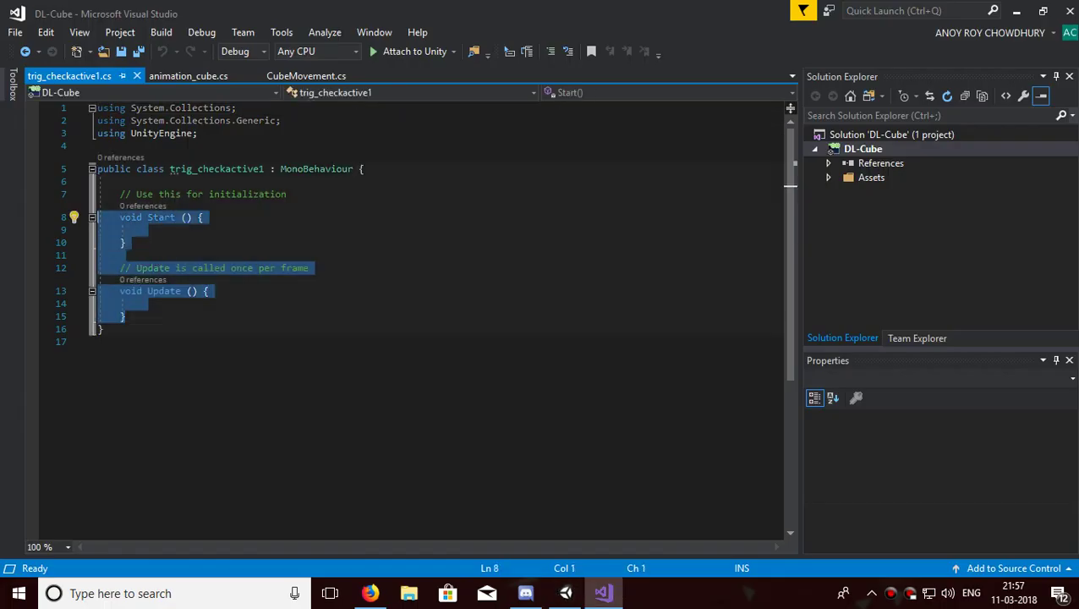
key(Delete)
key(Return)
Step: Add a private void OnTriggerEnter(Collider other) method to the trig_checkactive1 class
text(void )
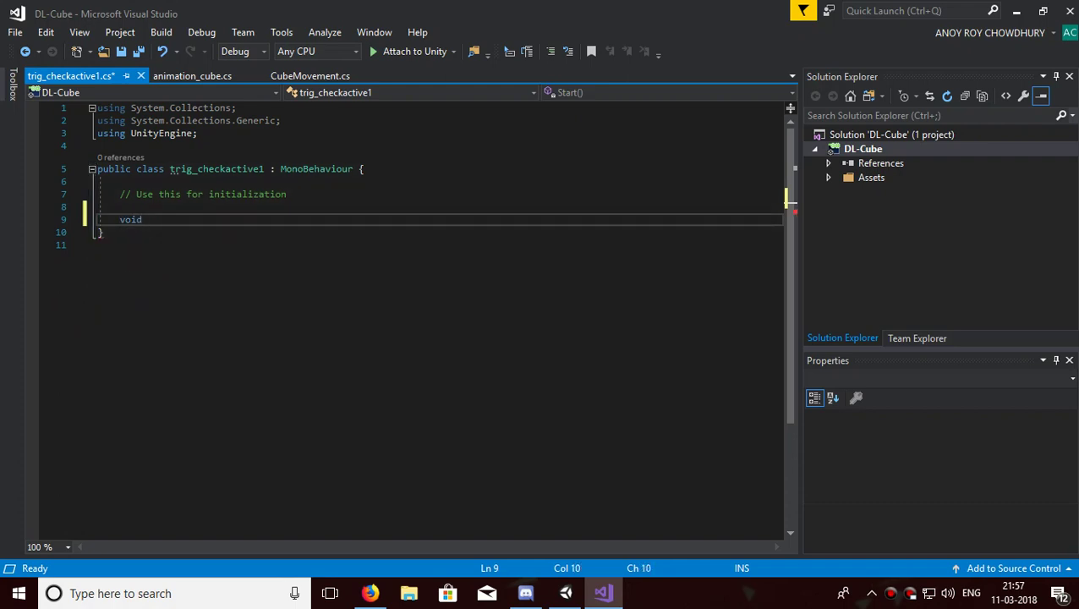
text(ontr)
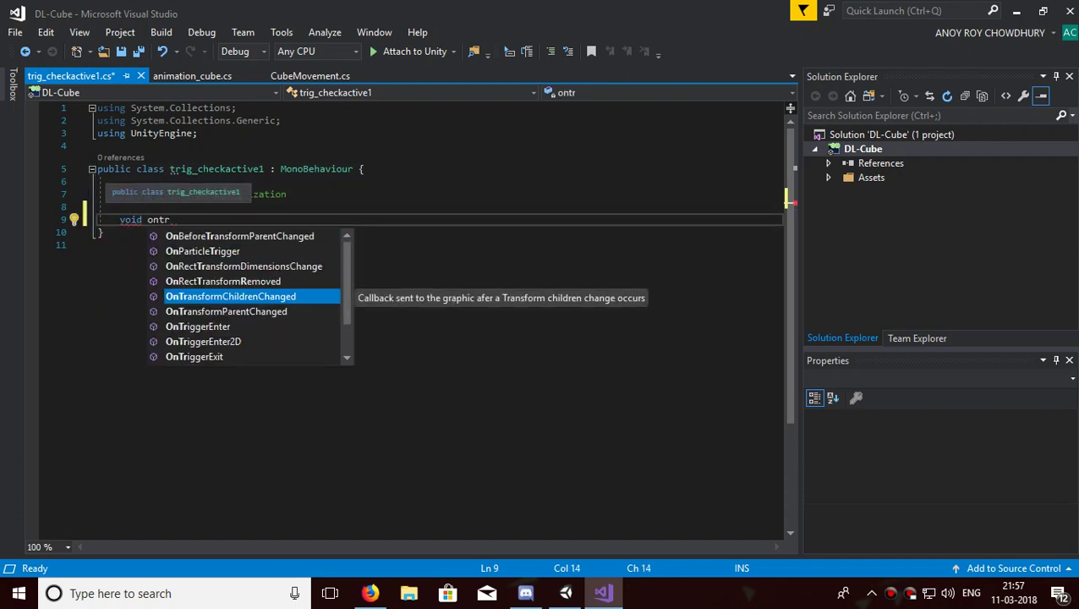
key(Down)
key(Down)
key(Tab)
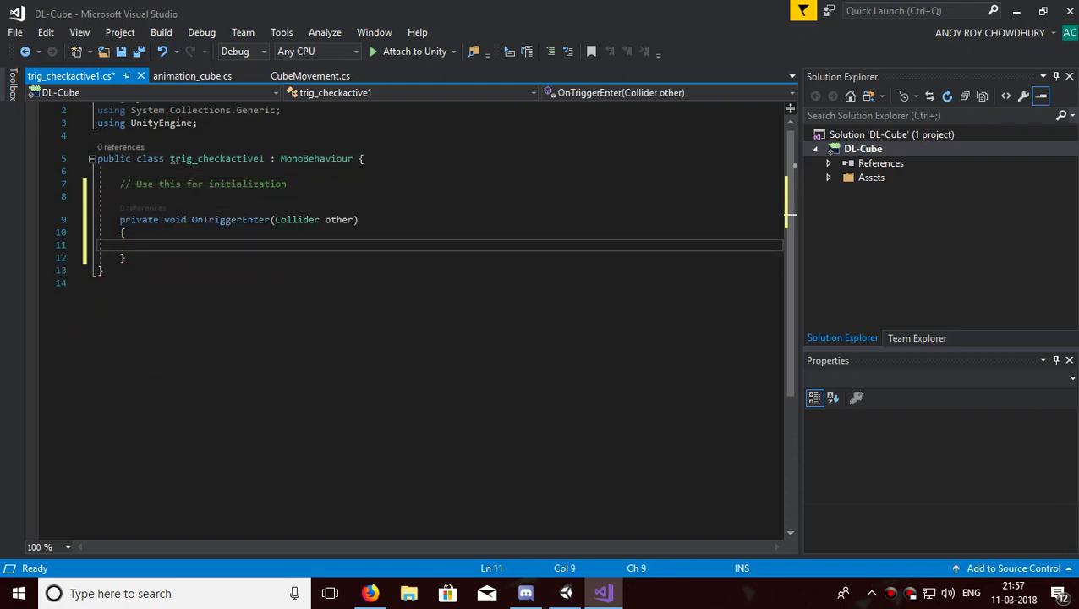
Step: Write an if condition in OnTriggerEnter comparing other.gameObject.tag with "Player", and inspect the Player object's tag in Unity
text(if(other.ga)
key(Tab)
text(.t)
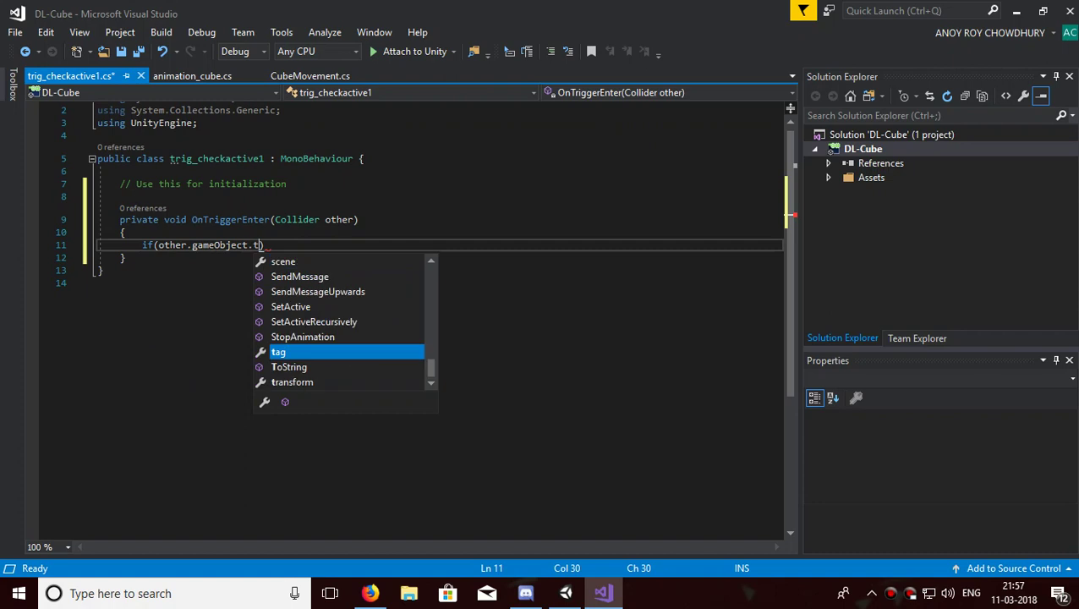
text(ag==)
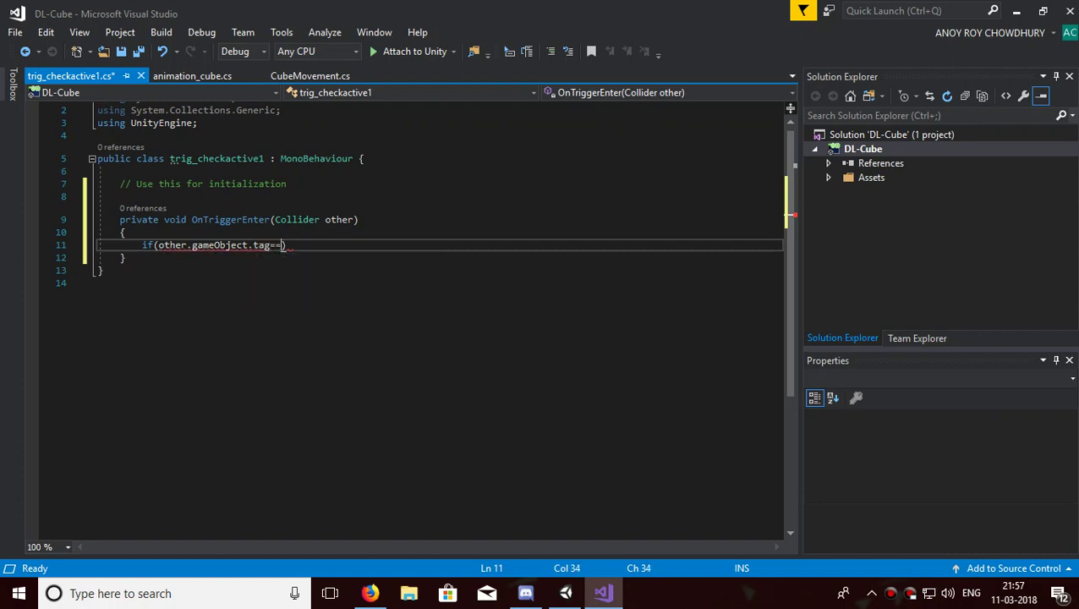
text("Player)
click(565, 593)
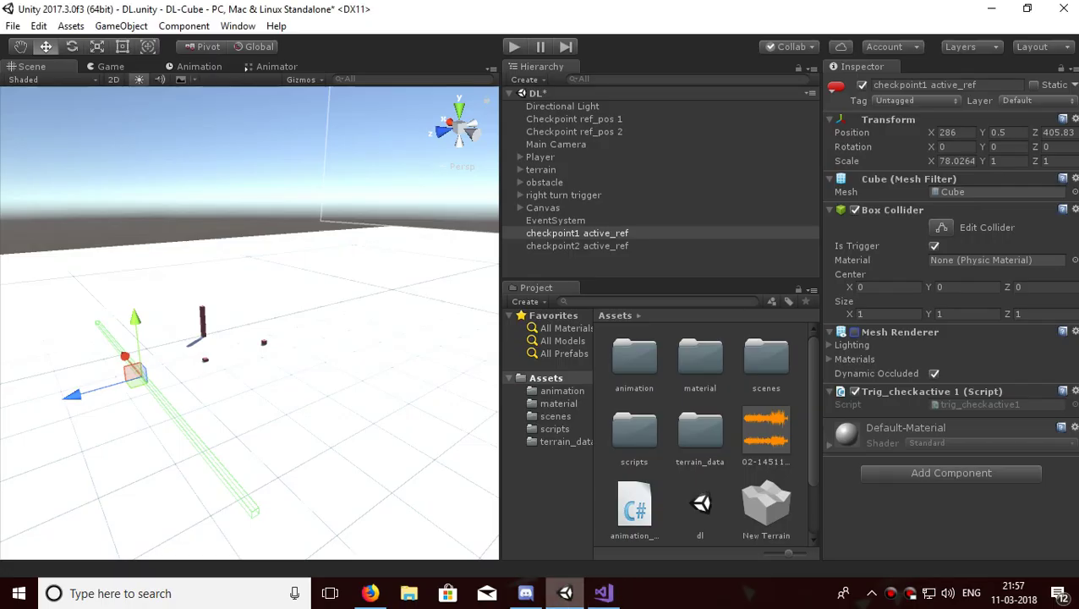
click(541, 158)
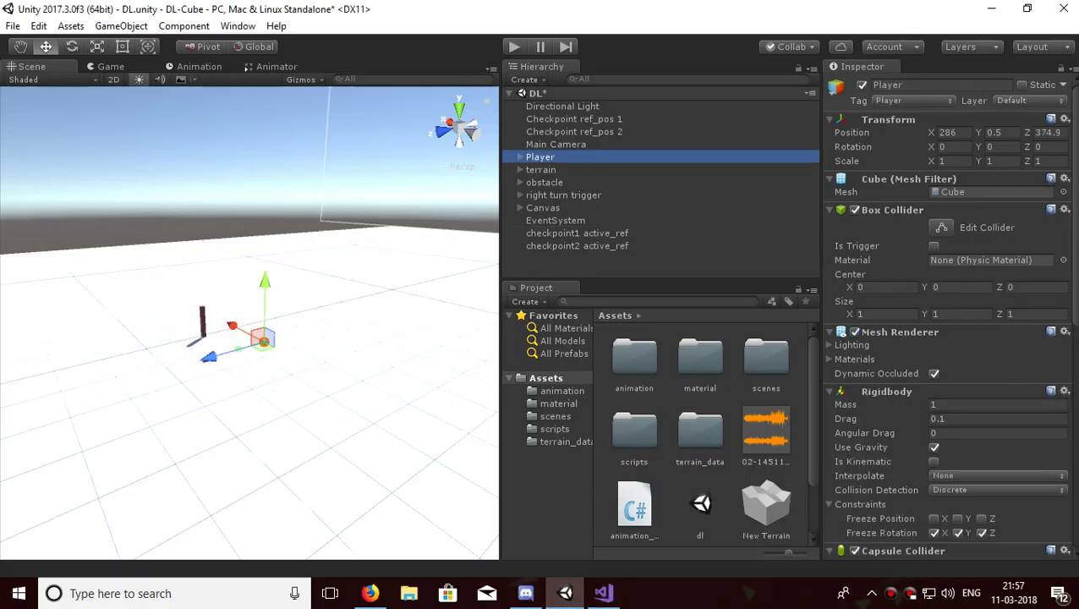
Step: Check the Player object's tag, return to Visual Studio and give the Player tag condition in trig_checkactive1 an empty braced body
click(914, 99)
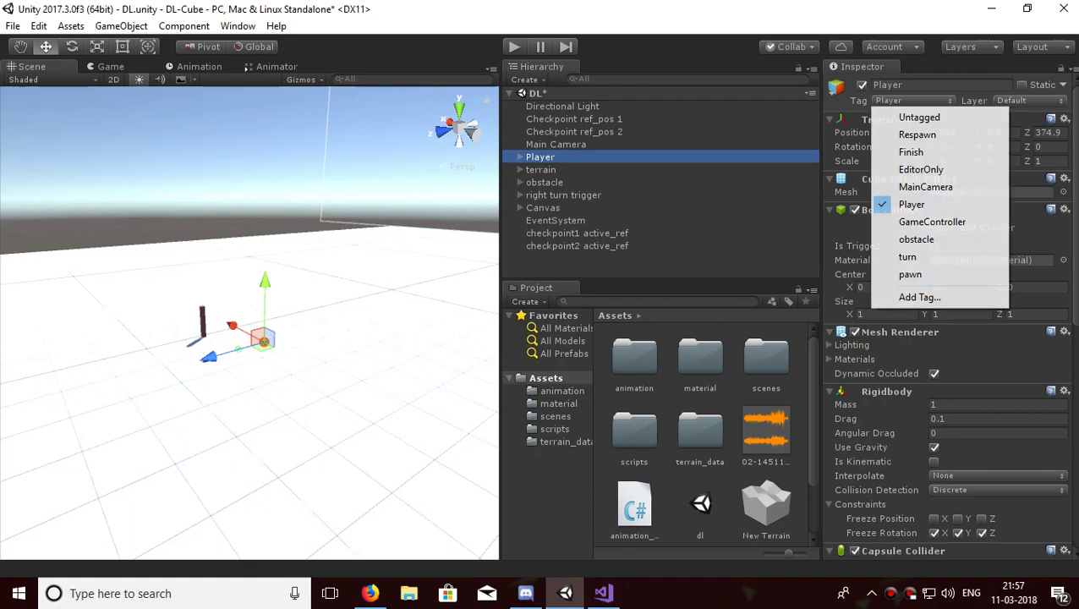
click(604, 593)
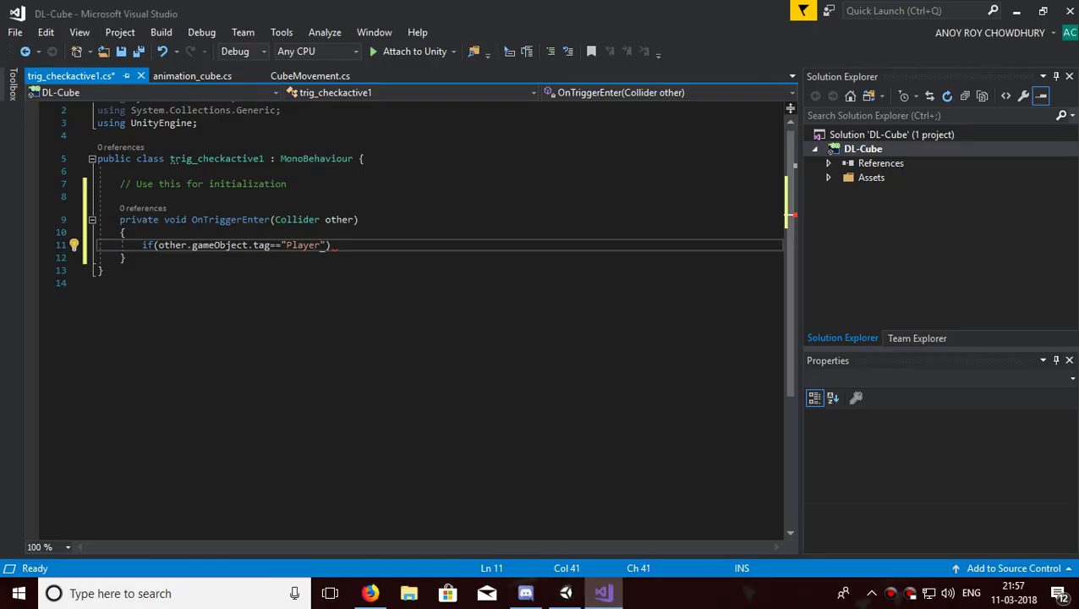
text("){)
key(Return)
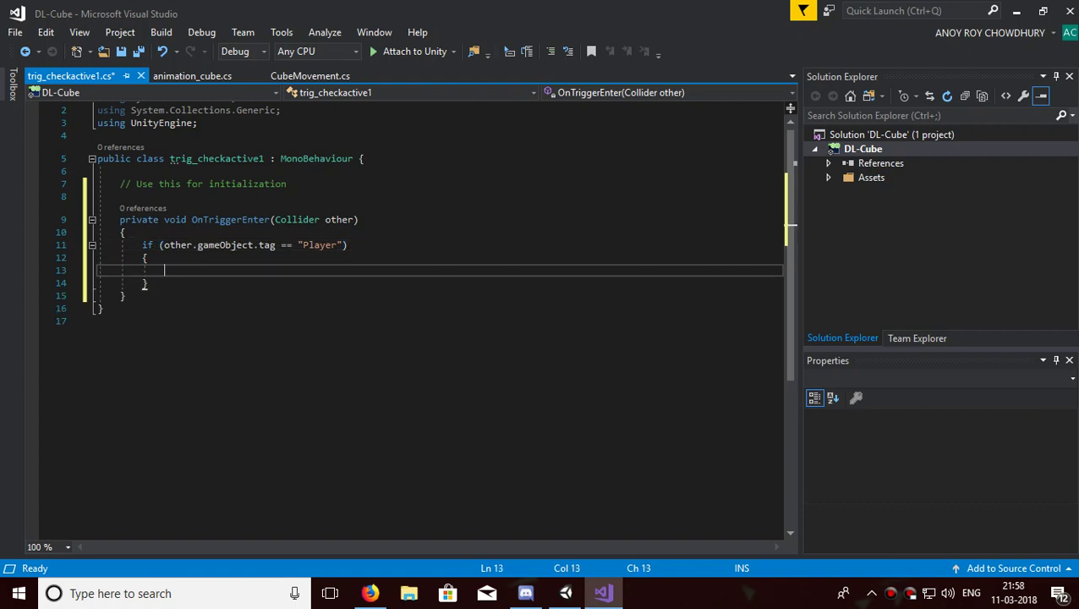
Step: Write CubeMovement.check1_active = true; inside the if block of trig_checkactive1 and save the script
text(Cub)
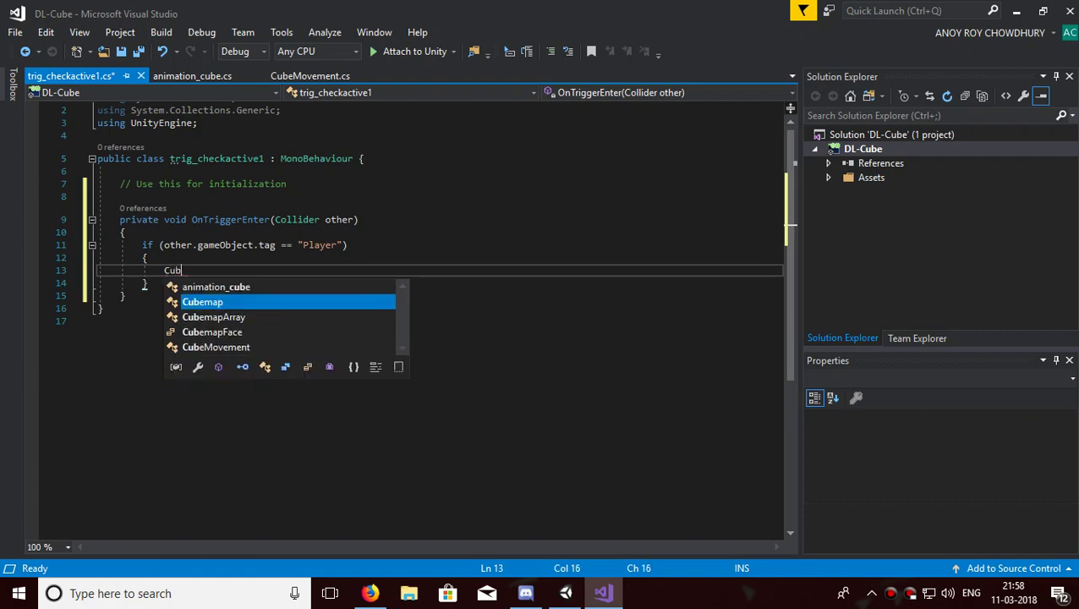
key(Down)
key(Down)
key(Down)
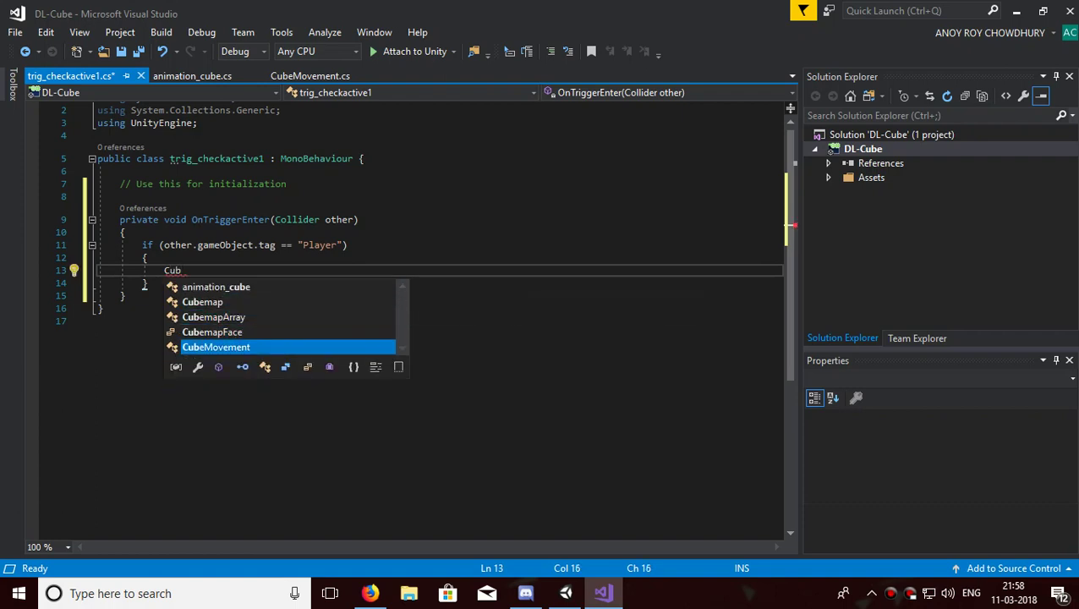
key(Tab)
text(.)
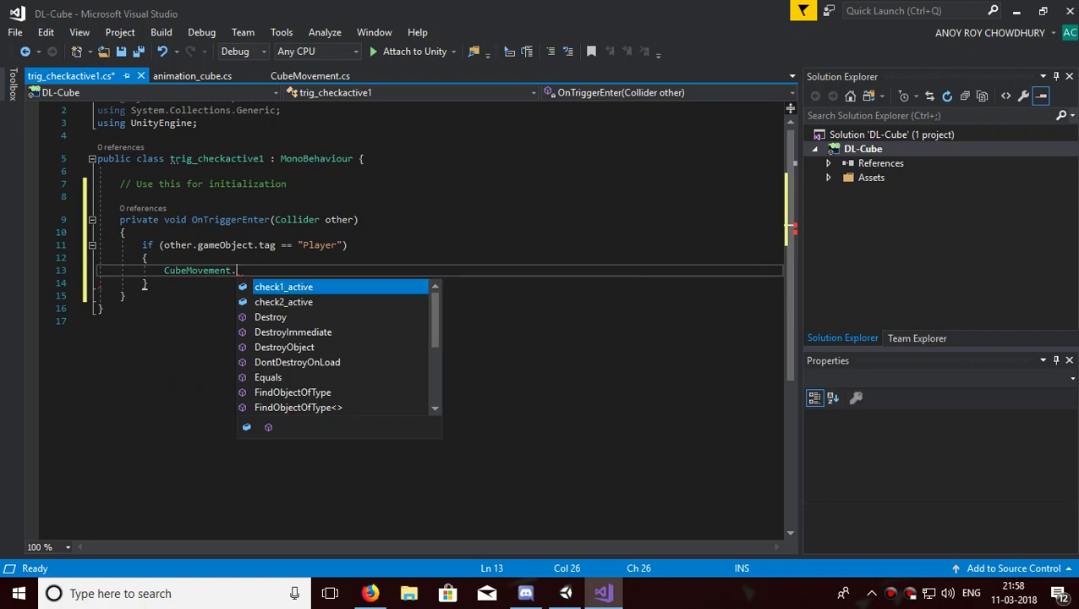
key(Tab)
text(=tr)
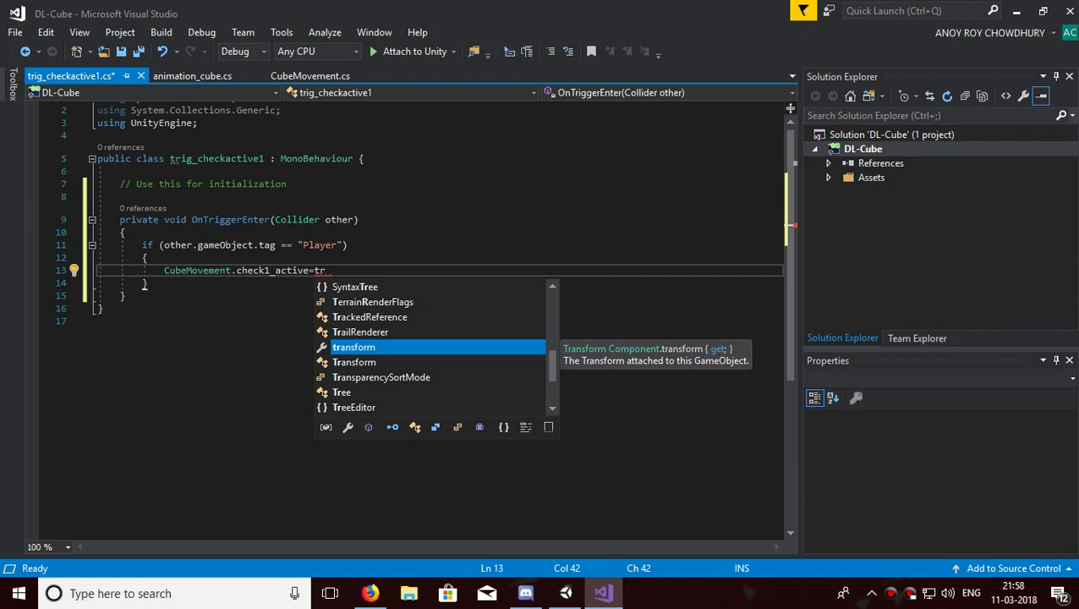
text(ue)
key(Escape)
text(;)
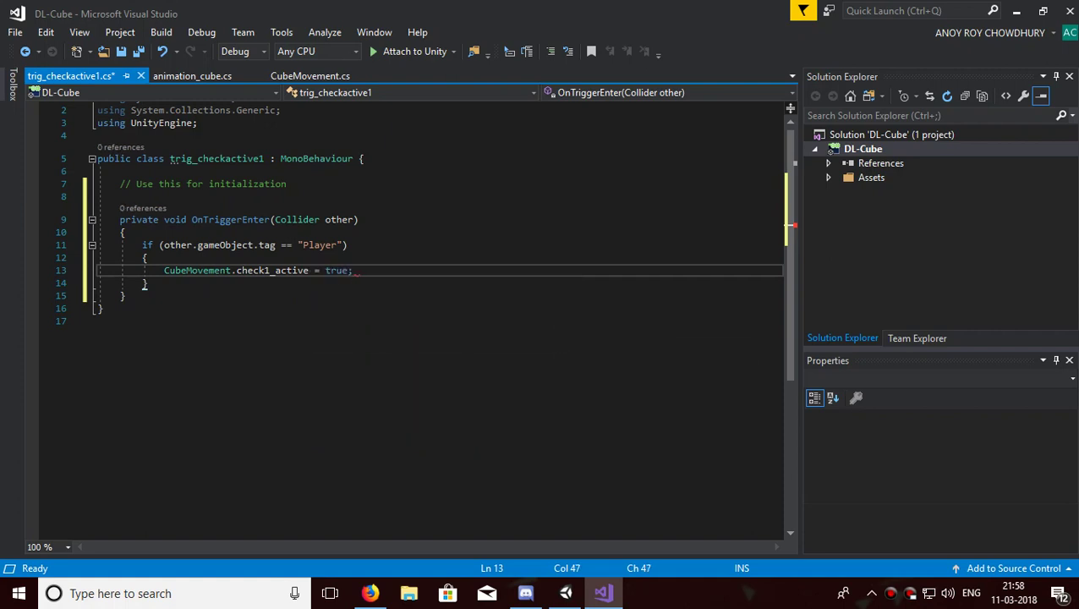
key(ctrl+s)
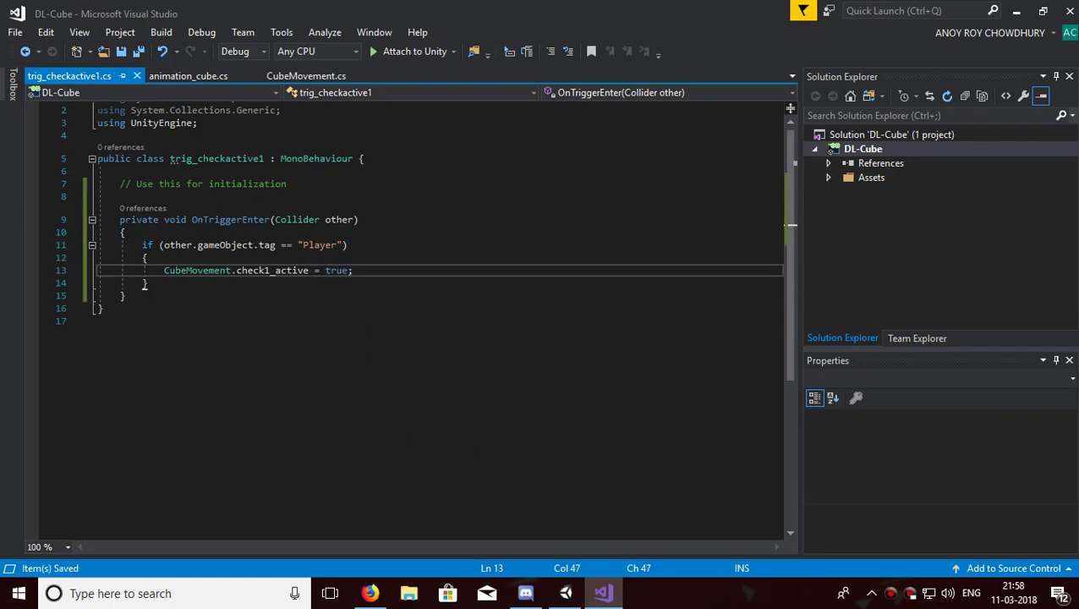
Step: Switch to Unity and move the checkpoint2 active_ref cube along the Z axis to about 437.8, beyond checkpoint1 active_ref
key(alt+Tab)
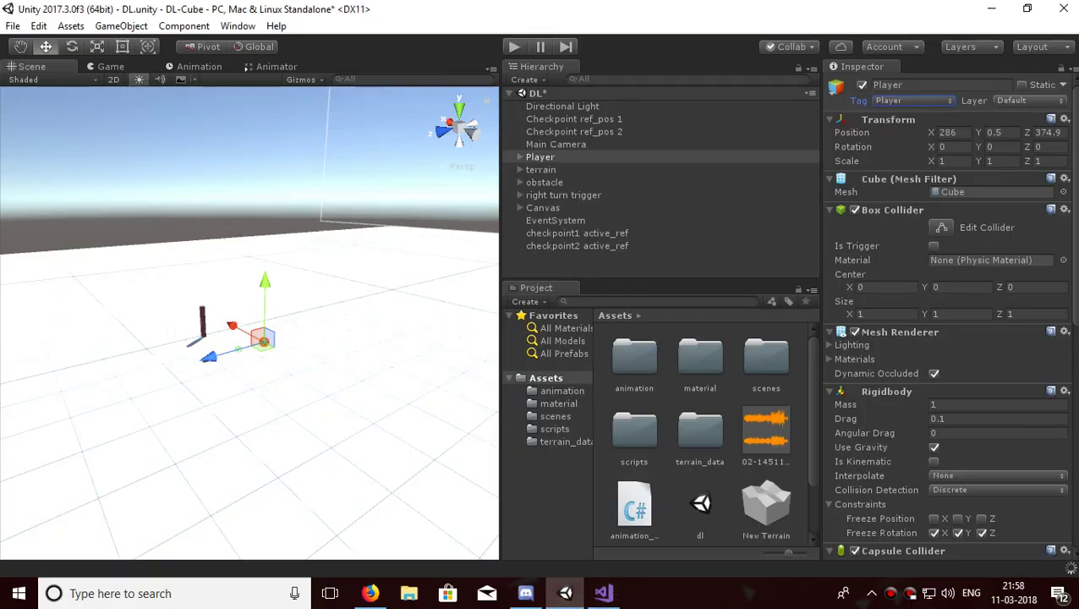
click(578, 234)
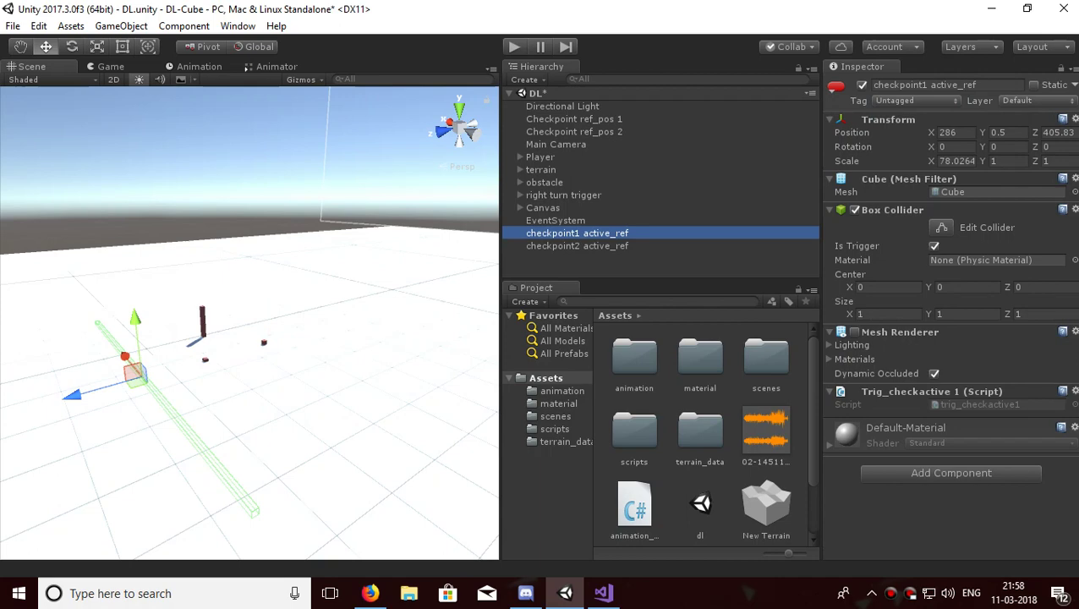
click(577, 247)
scroll(249, 324, down, 12)
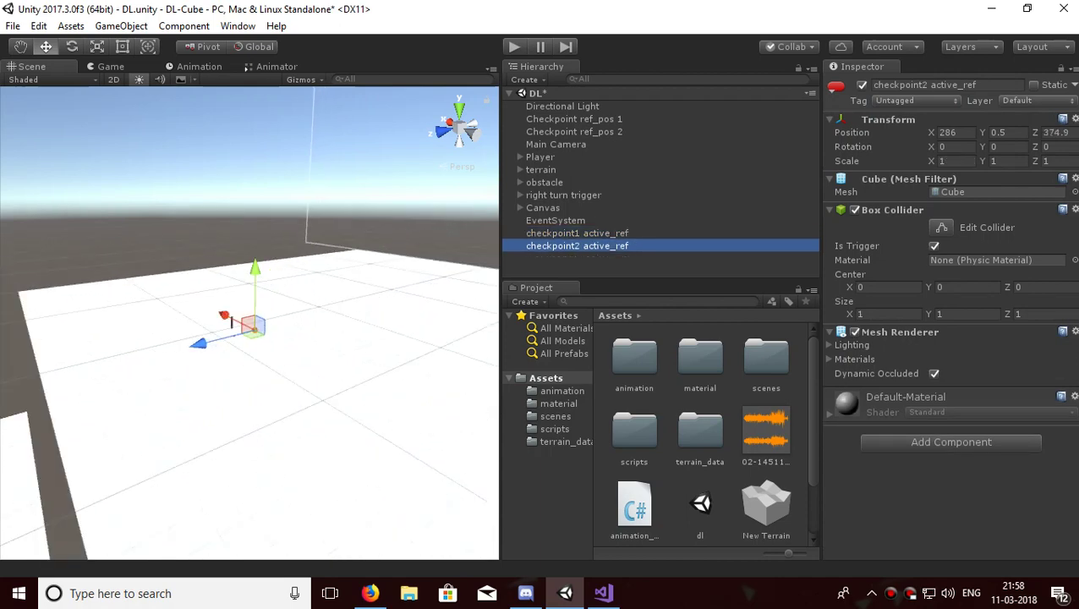
drag(198, 343, 99, 369)
click(578, 233)
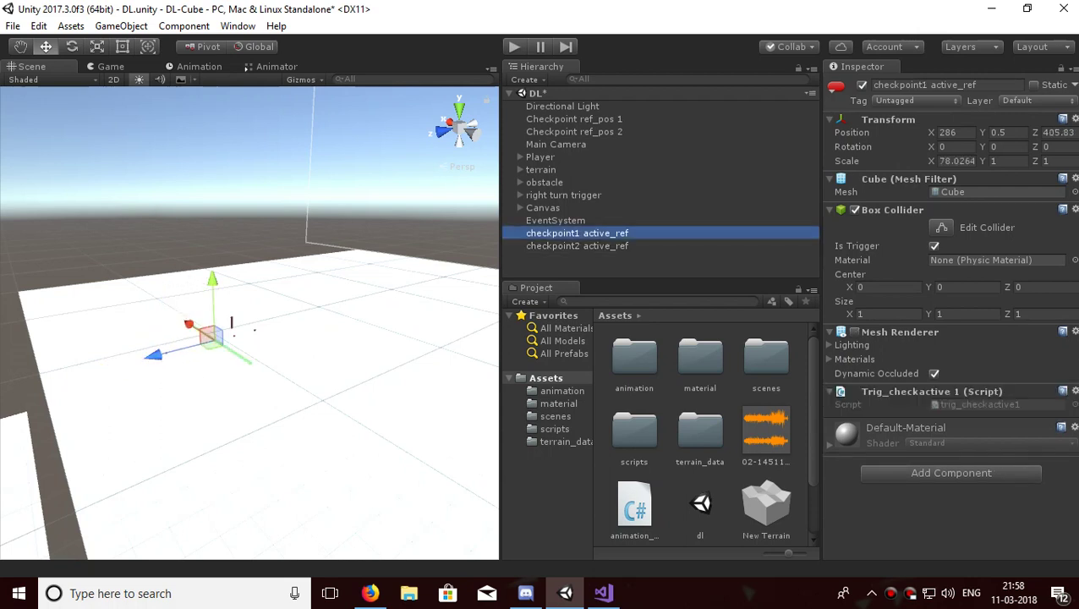
Step: Stretch the checkpoint2 active_ref cube along X to a scale of about 321.4 and disable its Mesh Renderer
click(578, 247)
click(97, 47)
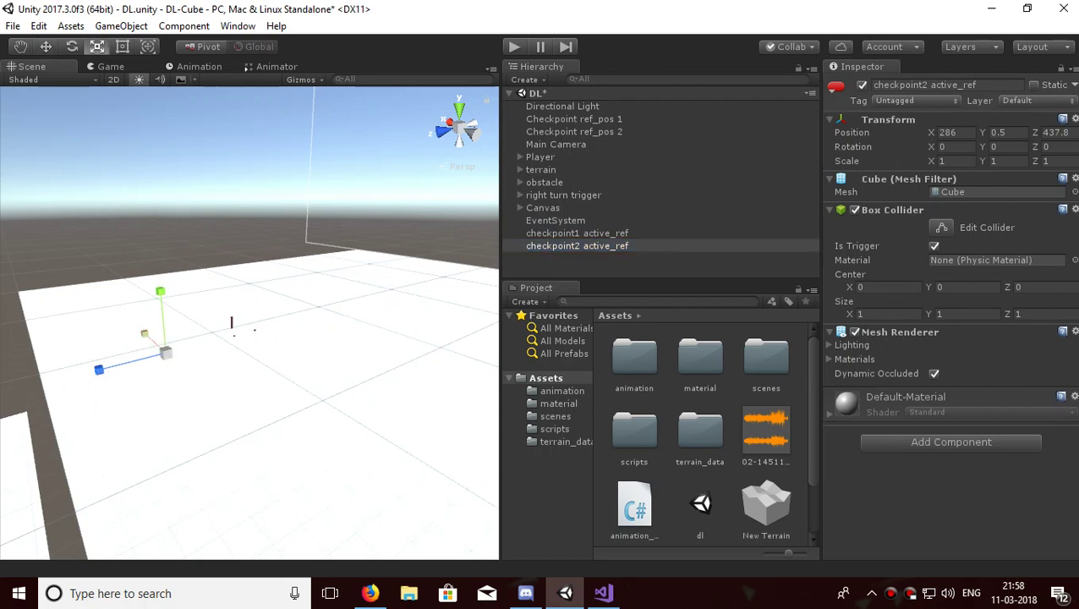
drag(143, 333, 85, 279)
drag(144, 334, 66, 264)
drag(144, 333, 112, 304)
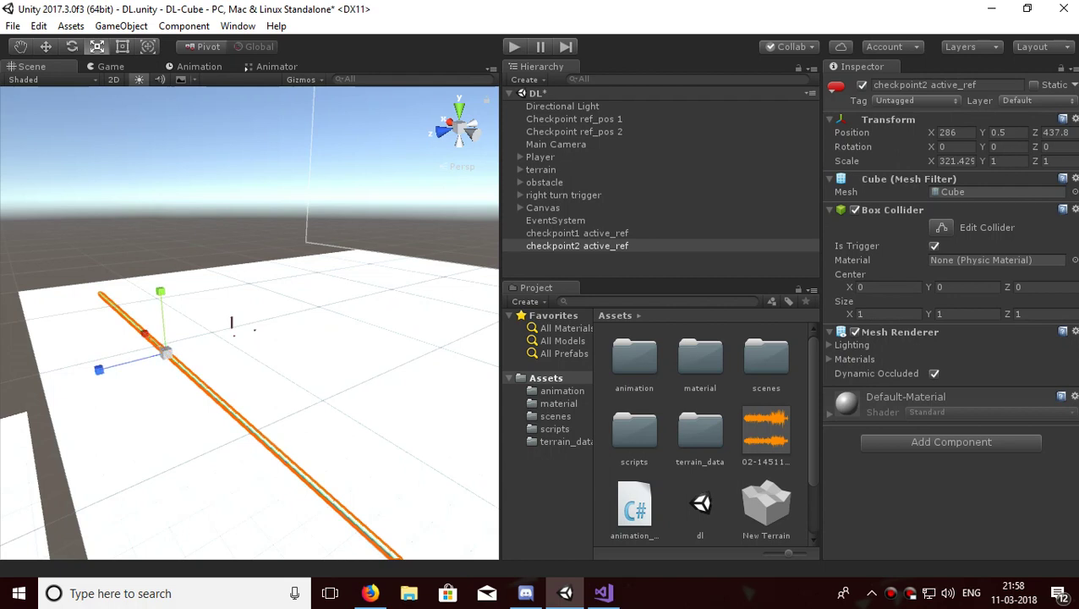
click(856, 331)
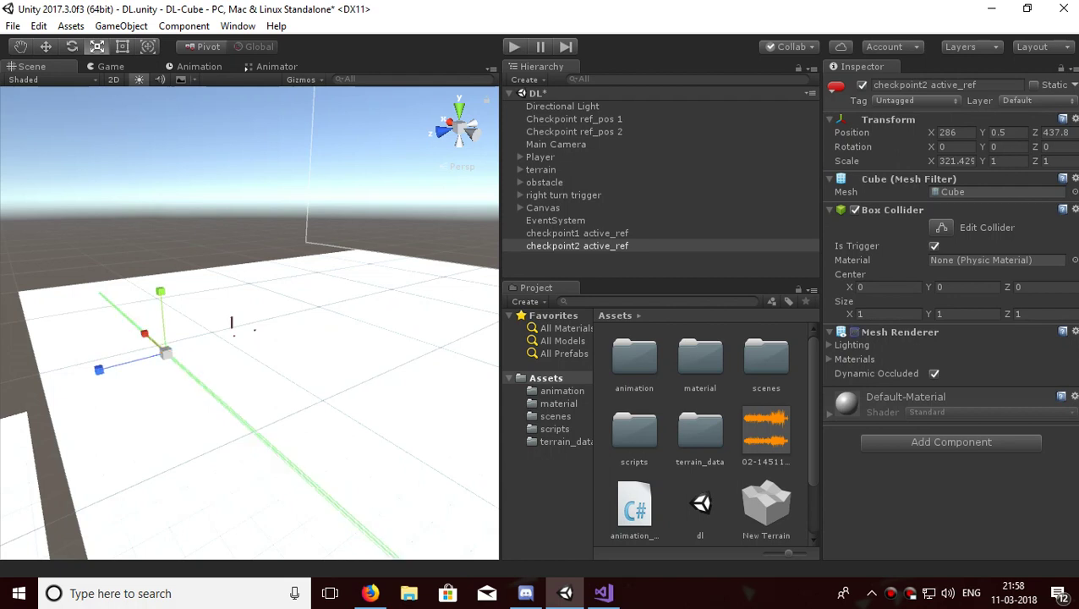
Step: Add a new script component named "trig_checkactive2" to the checkpoint2 active_ref cube
click(576, 233)
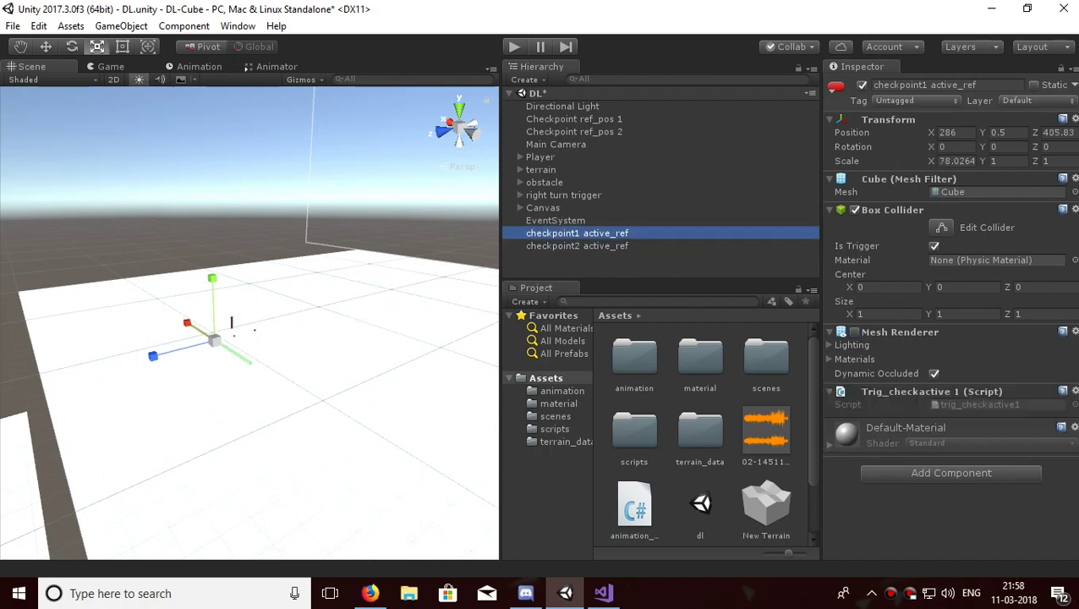
click(577, 246)
scroll(250, 323, up, 5)
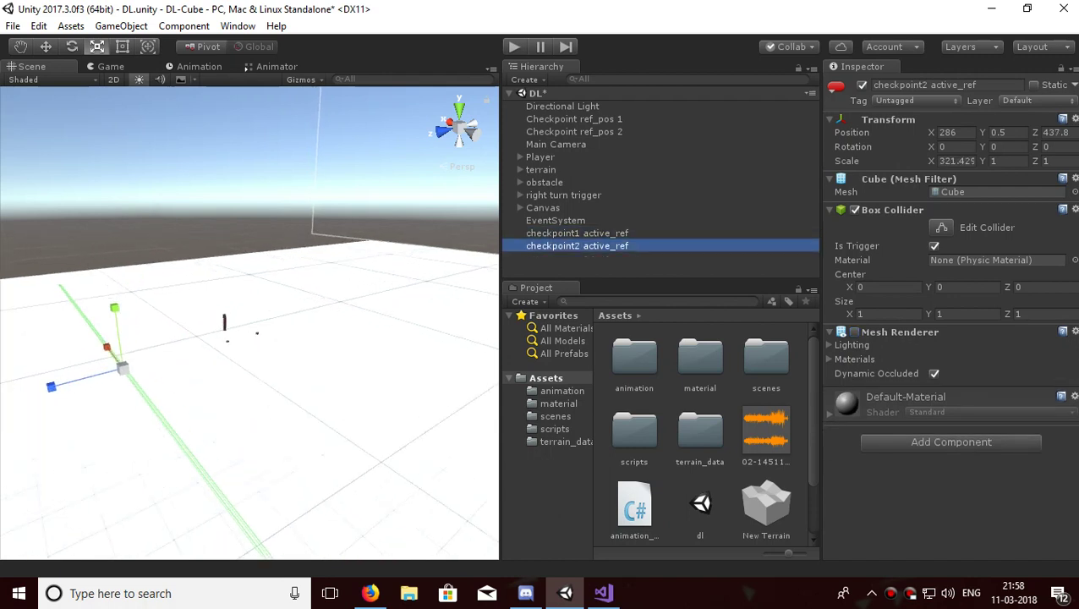
key(w)
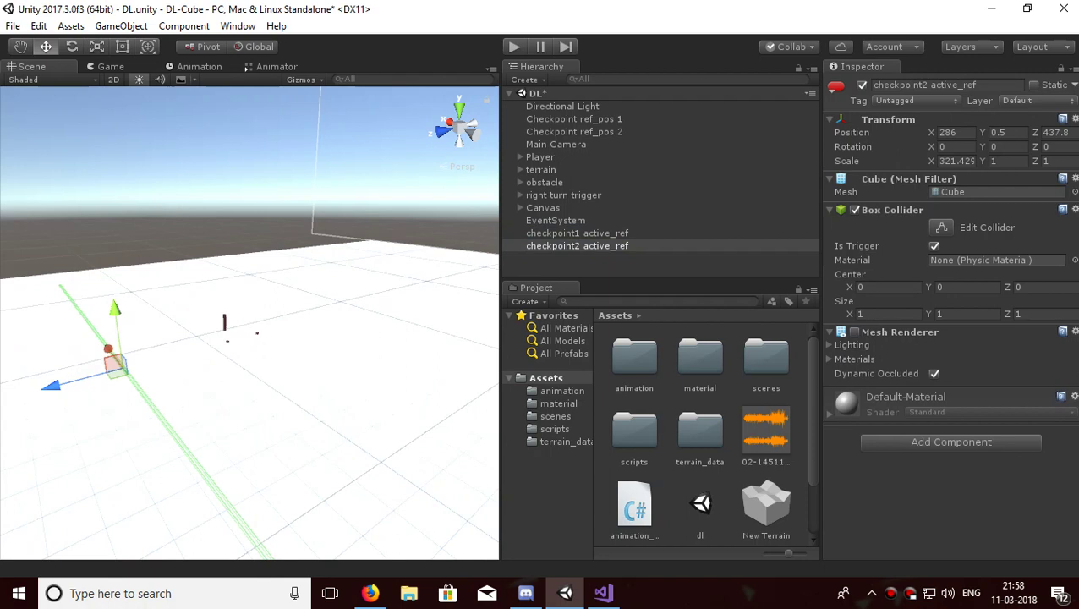
click(952, 443)
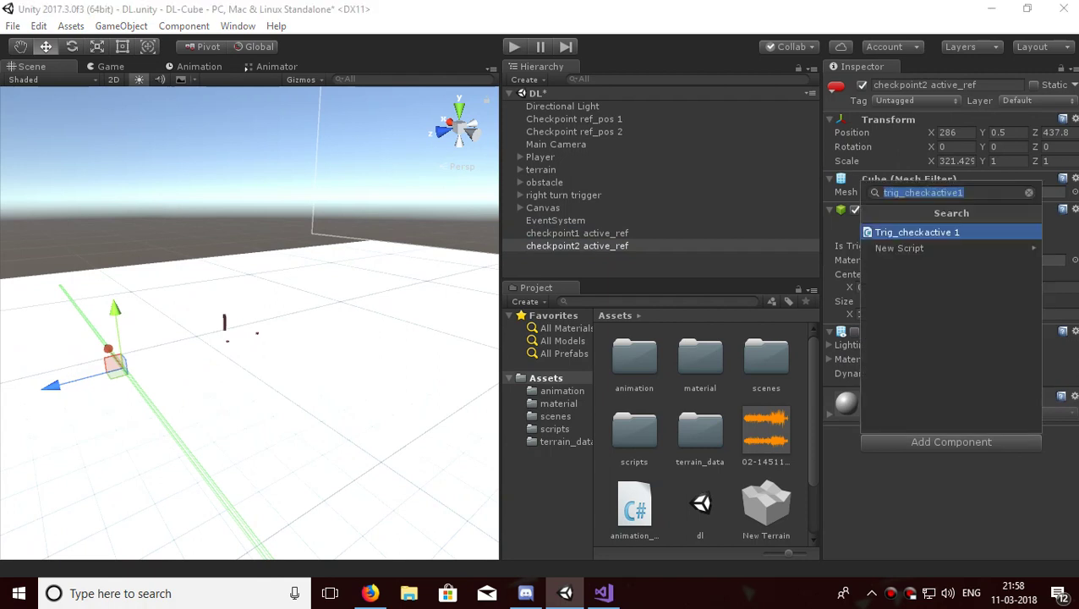
click(965, 193)
key(BackSpace)
text(2)
key(Return)
key(Return)
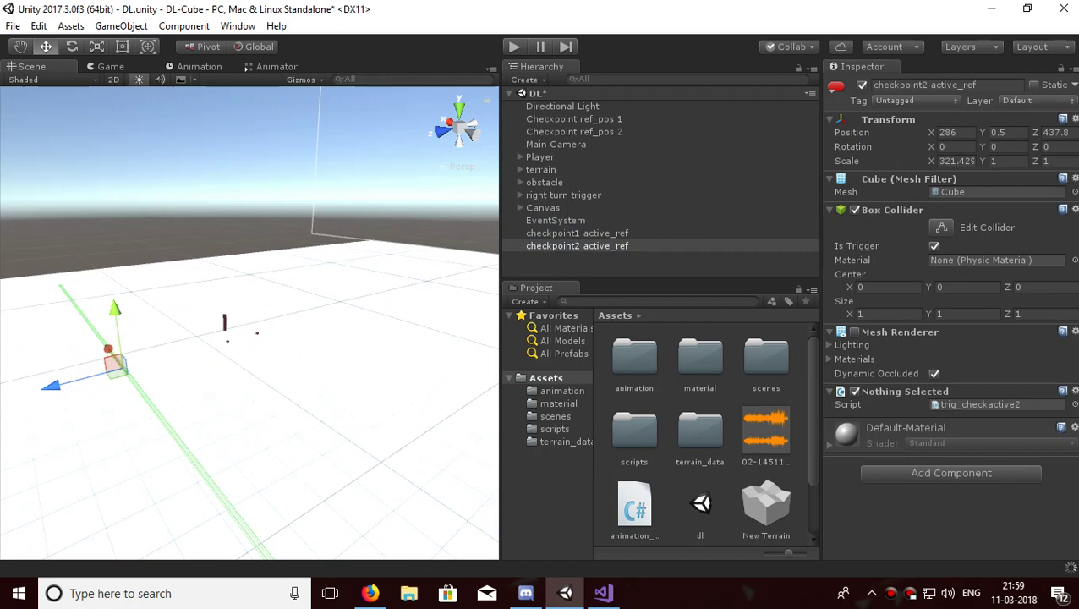
Step: Open the trig_checkactive2 script in Visual Studio and delete its default Start and Update methods
right_click(902, 392)
click(952, 542)
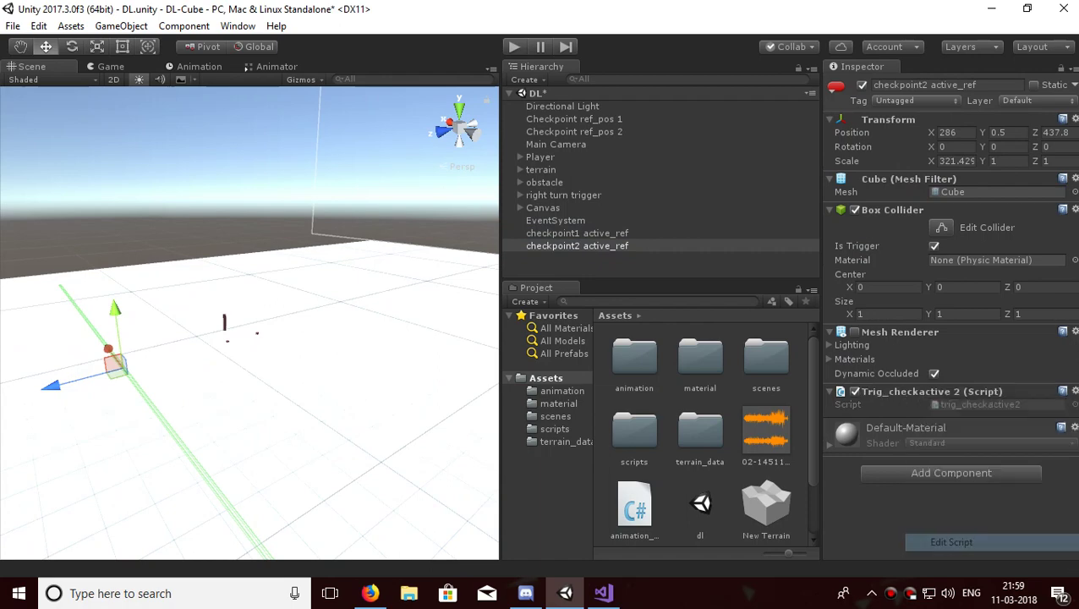
click(126, 316)
drag(127, 316, 98, 194)
key(BackSpace)
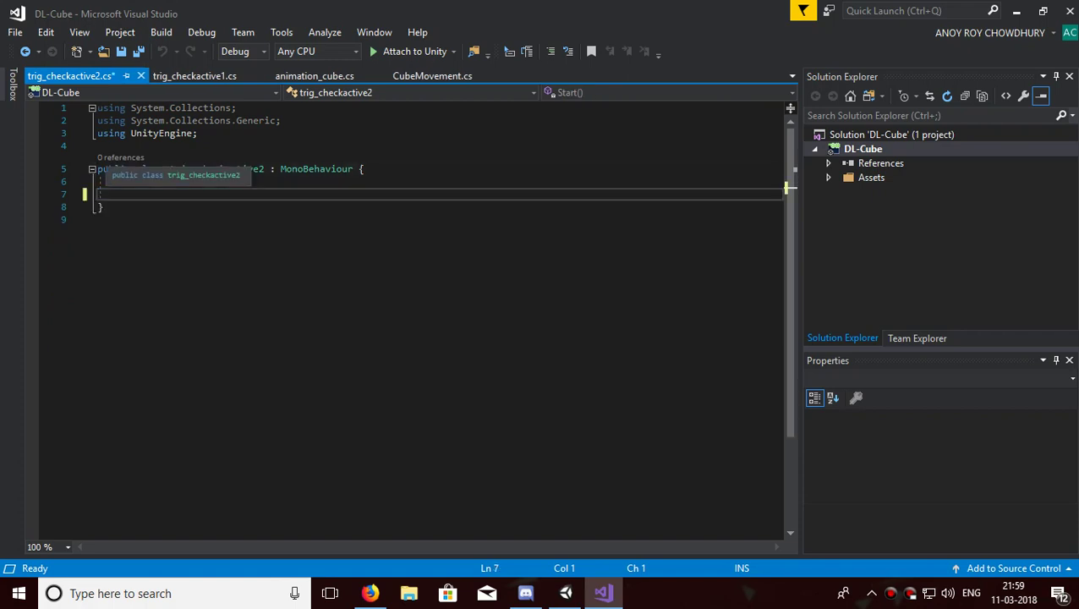
Step: Add a private void OnTriggerEnter(Collider other) method to the trig_checkactive2 class
text(void on)
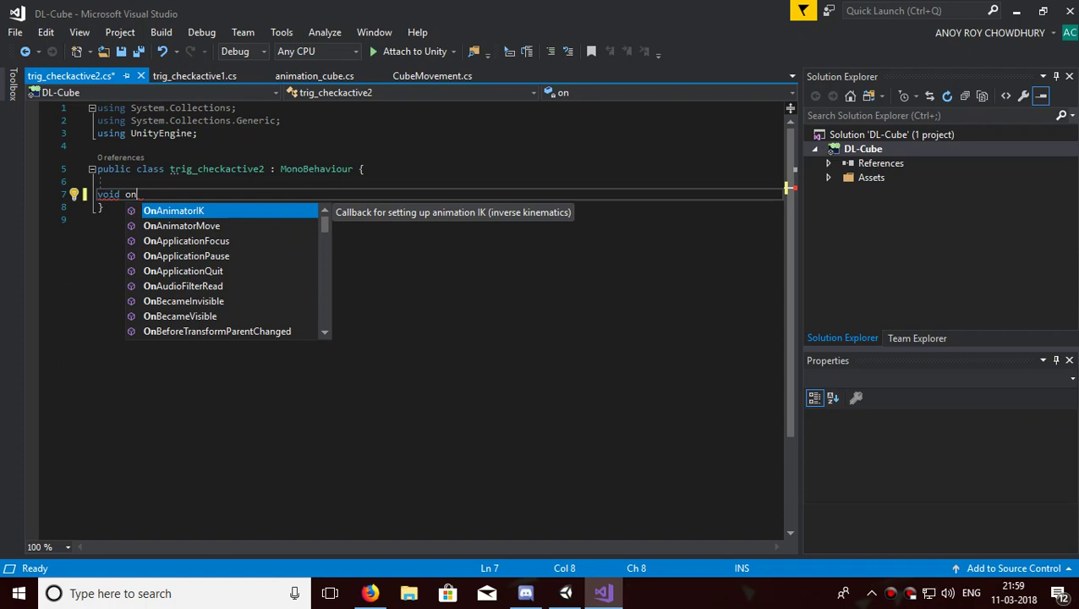
text(tr)
key(Down)
key(Down)
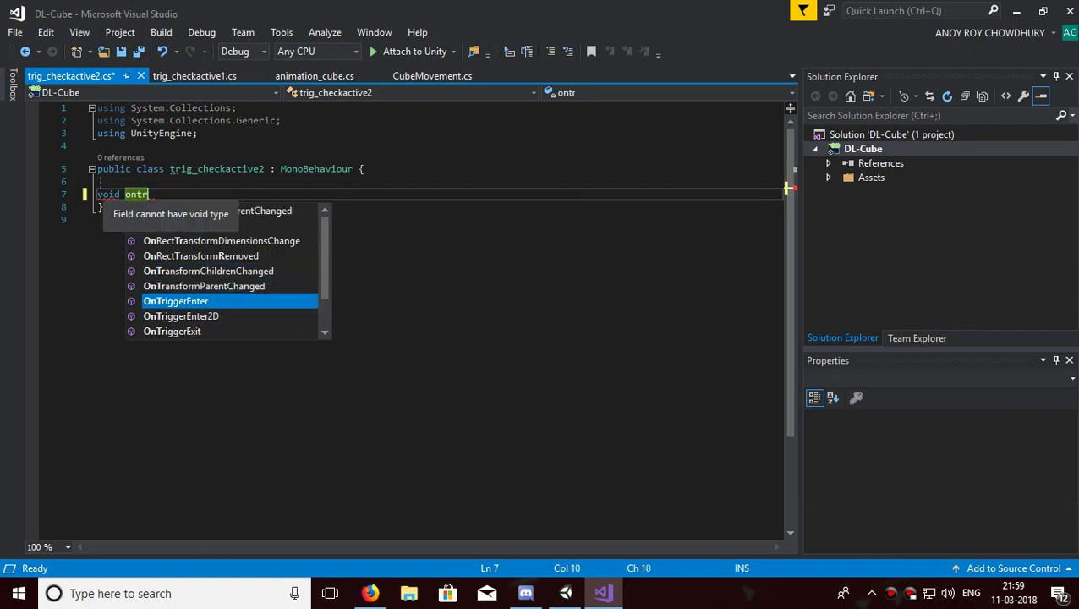
key(Tab)
Step: Write an if block in OnTriggerEnter of trig_checkactive2 that tests whether other.gameObject.tag equals "Player"
text(iuf)
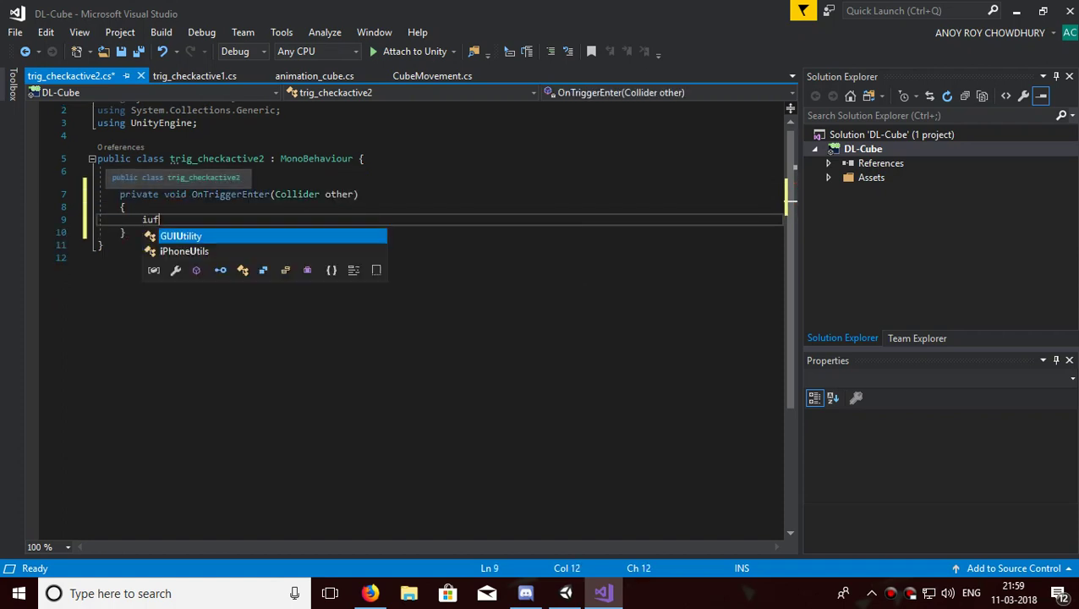
key(BackSpace)
key(BackSpace)
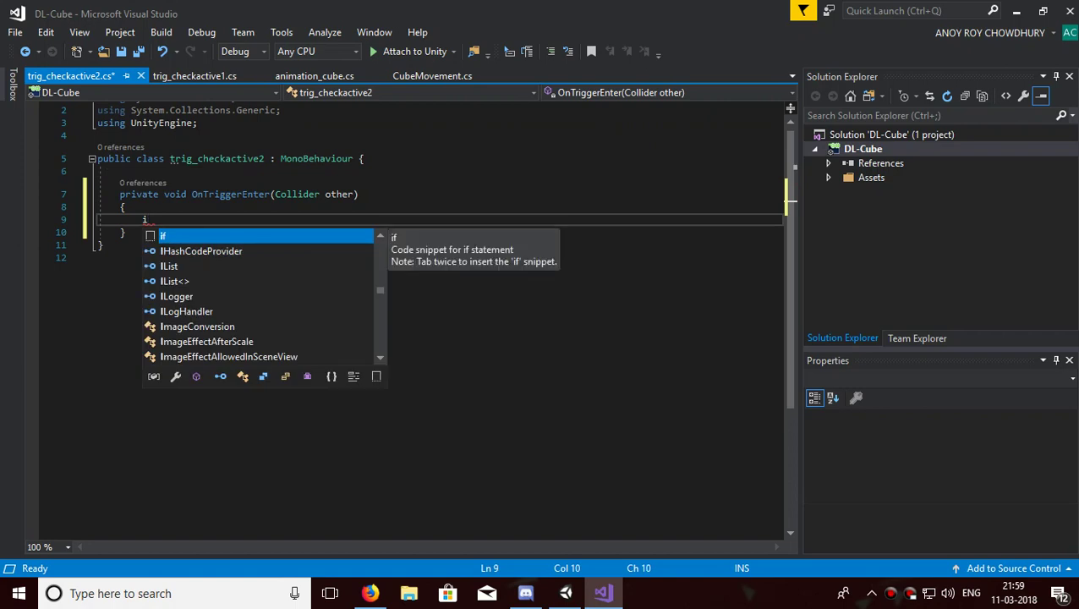
text(f)
text((oth)
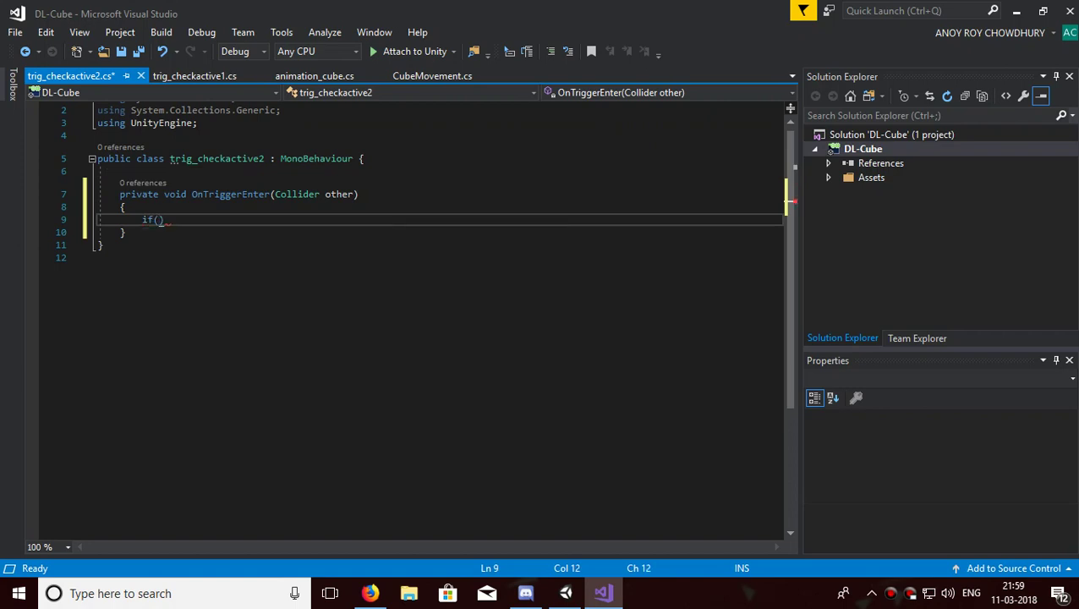
key(Tab)
text(.c)
key(BackSpace)
text(ga)
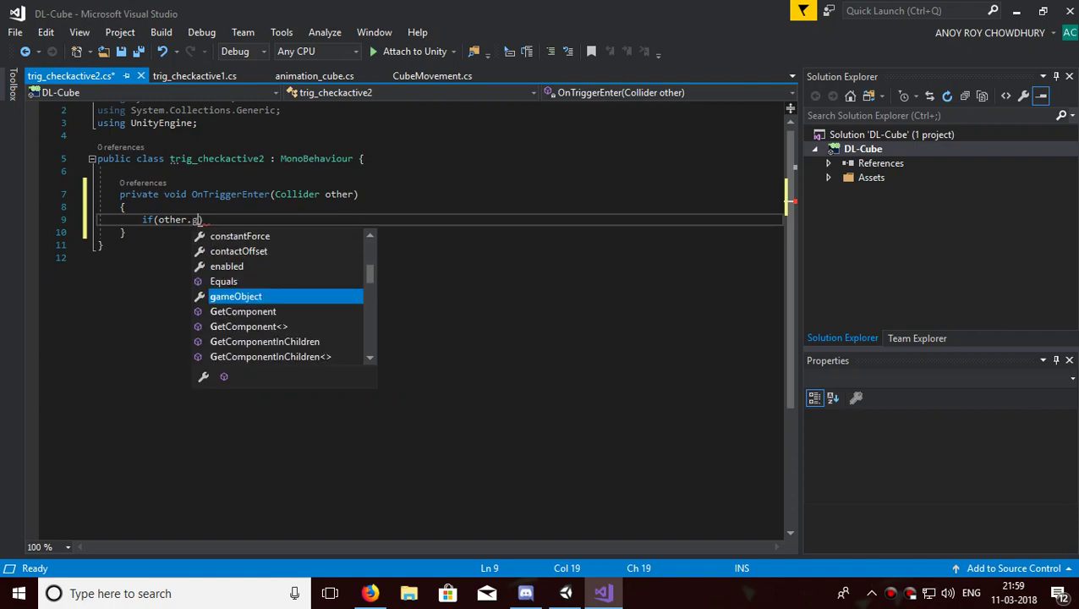
key(Tab)
text(.)
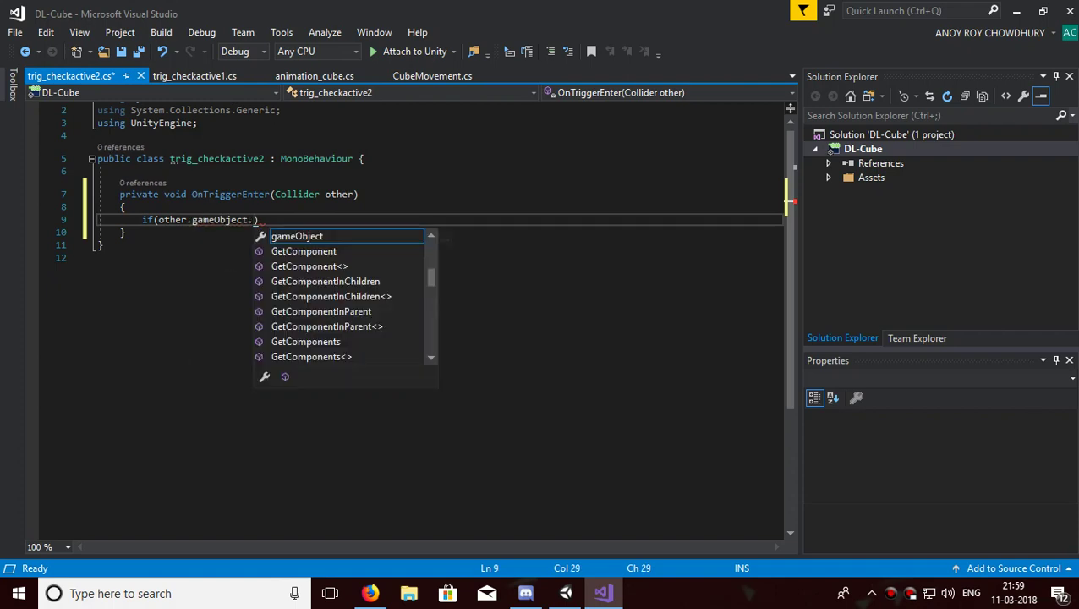
text(tag)
text(==")
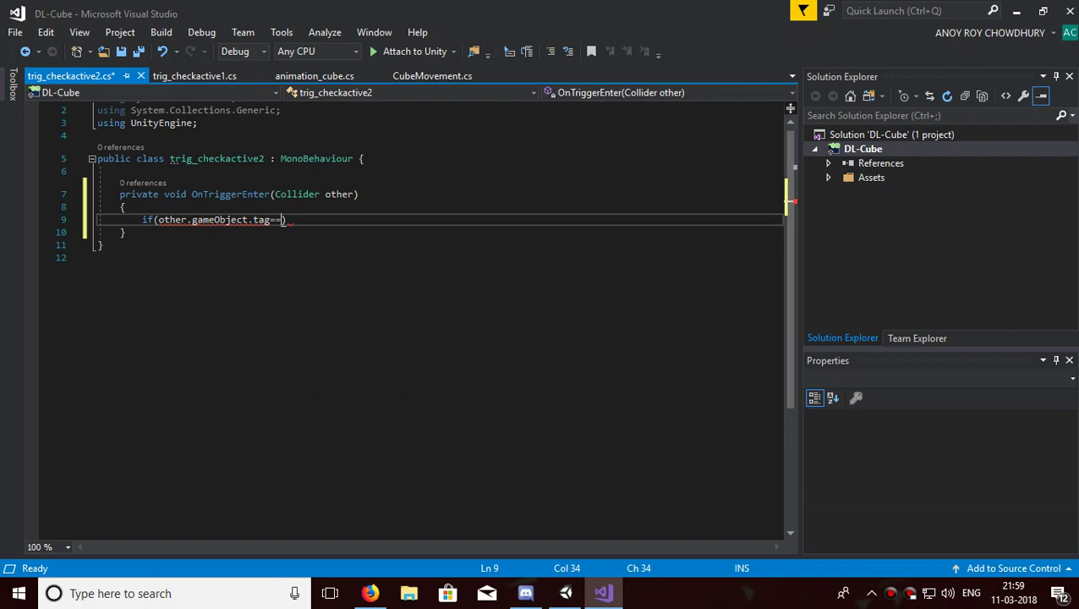
text(Player"){)
key(Return)
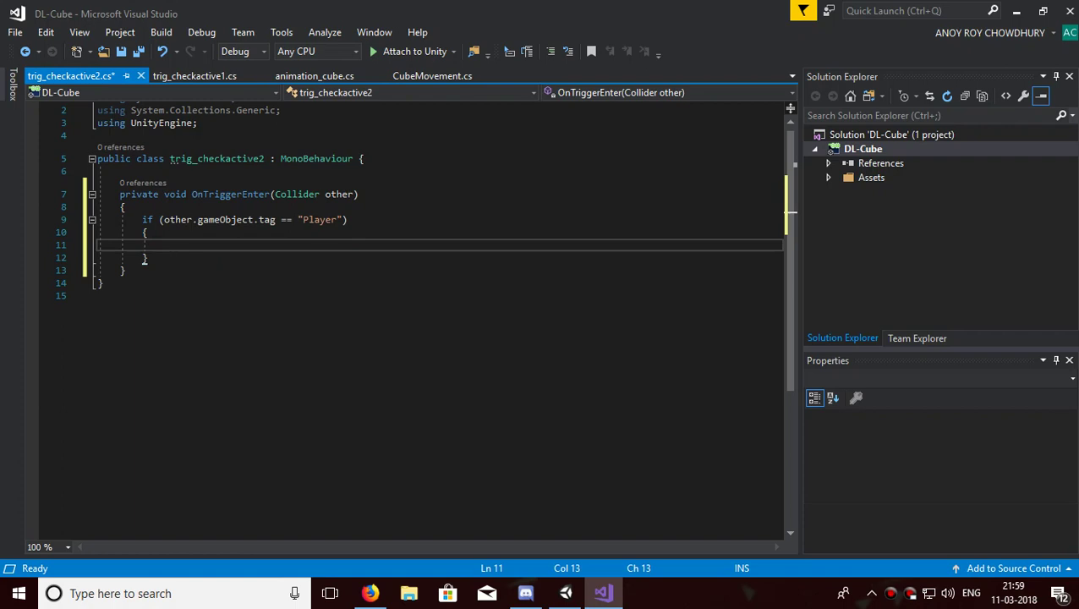
Step: Add a statement inside the Player tag check that sets CubeMovement.check1_active to false
text(cub)
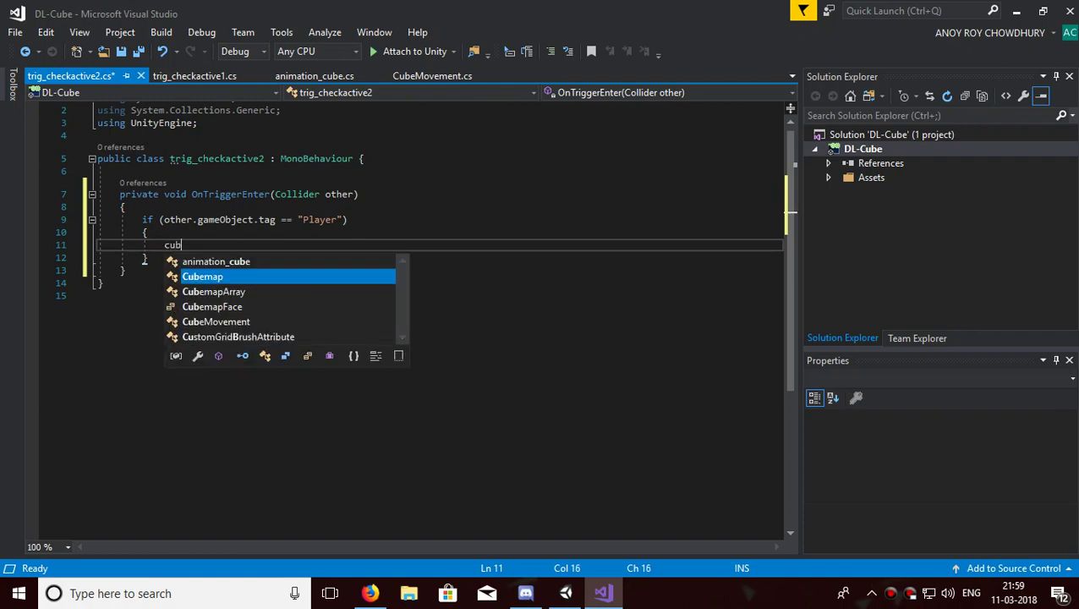
key(Down)
key(Down)
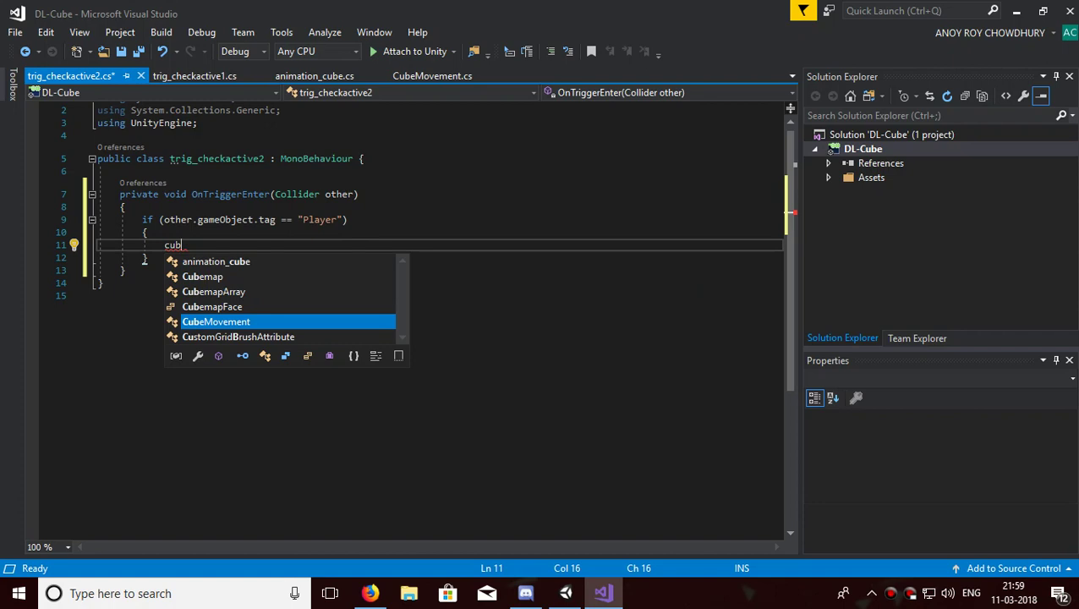
key(Tab)
text(.ch)
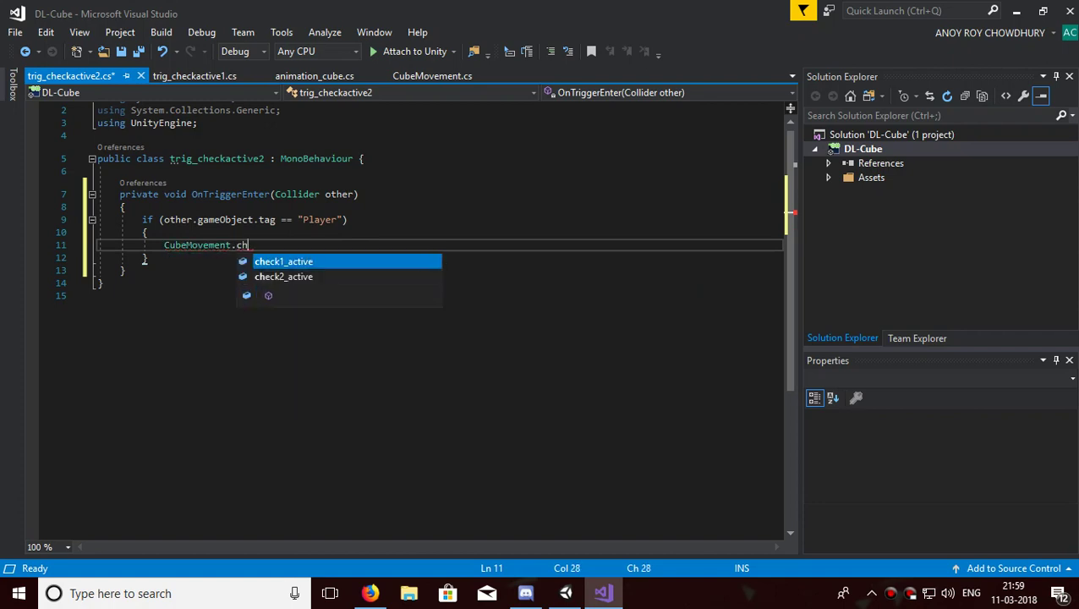
key(Tab)
text(= false;)
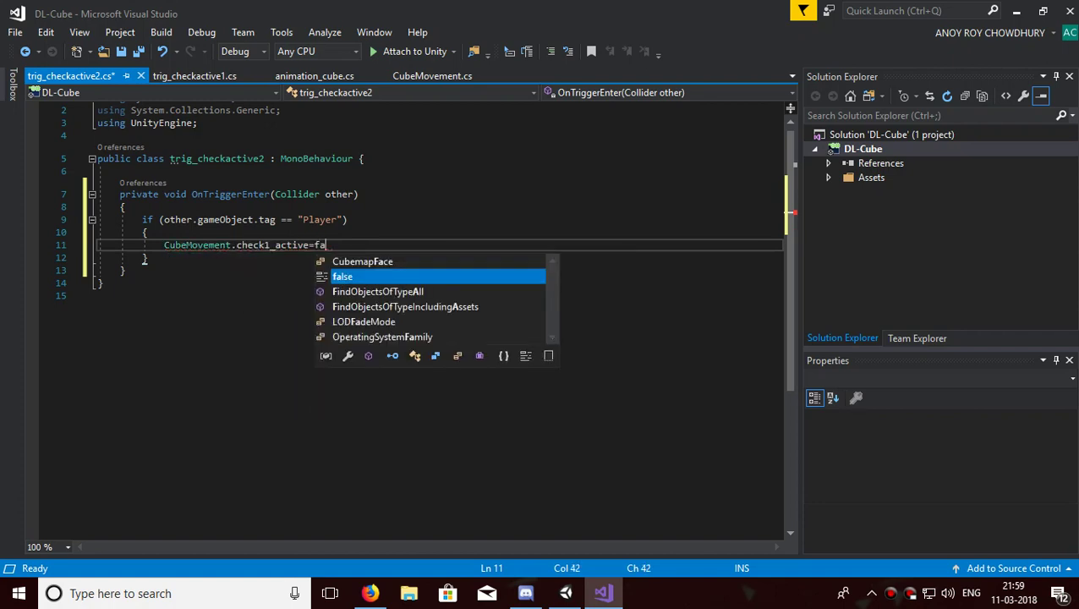
Step: Add a second statement below it setting CubeMovement.check2_active to true, and save the trig_checkactive2 script
key(Return)
text(cub)
key(Escape)
key(ctrl+space)
text(.che)
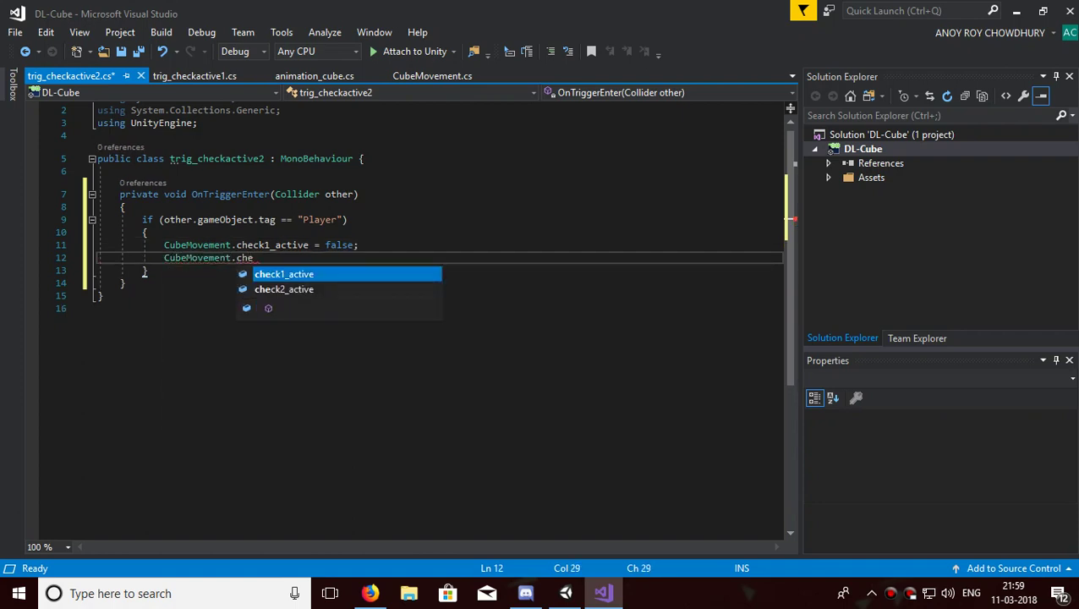
key(Down)
key(Tab)
text(=tr)
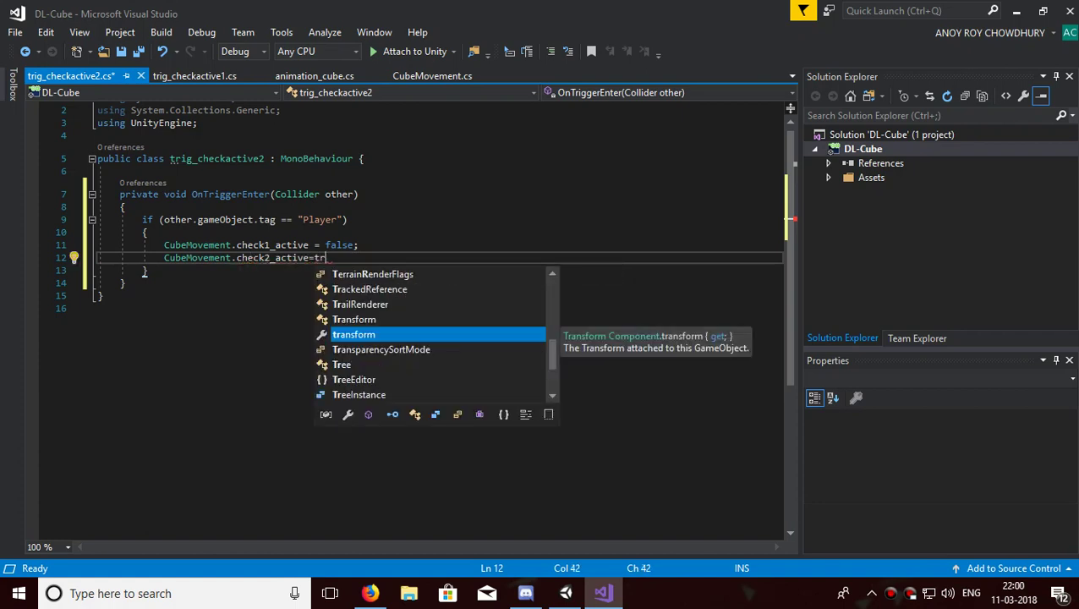
text(ue)
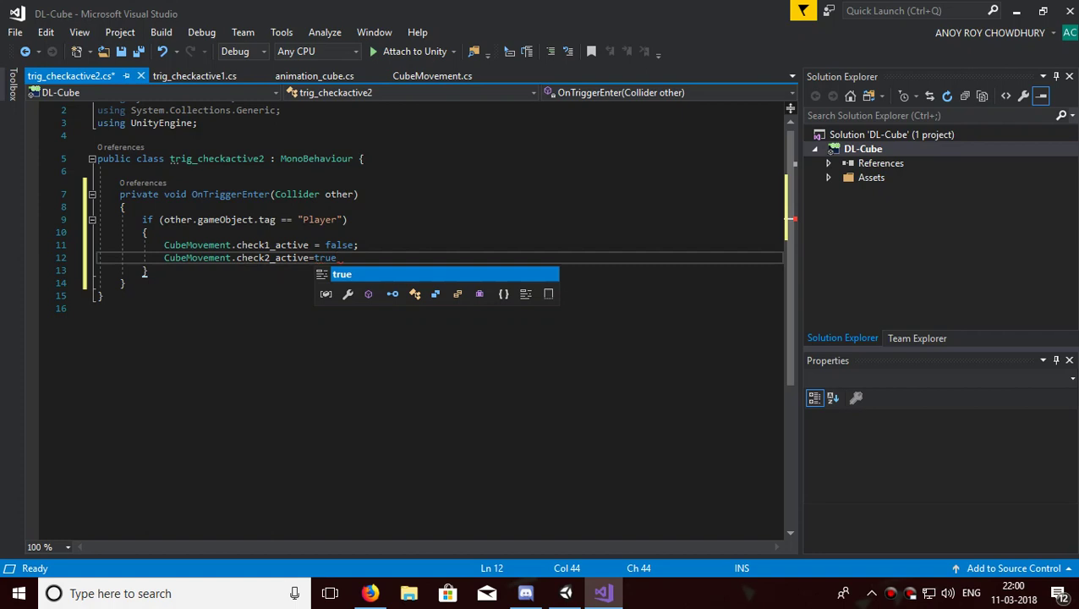
text(;)
key(ctrl+s)
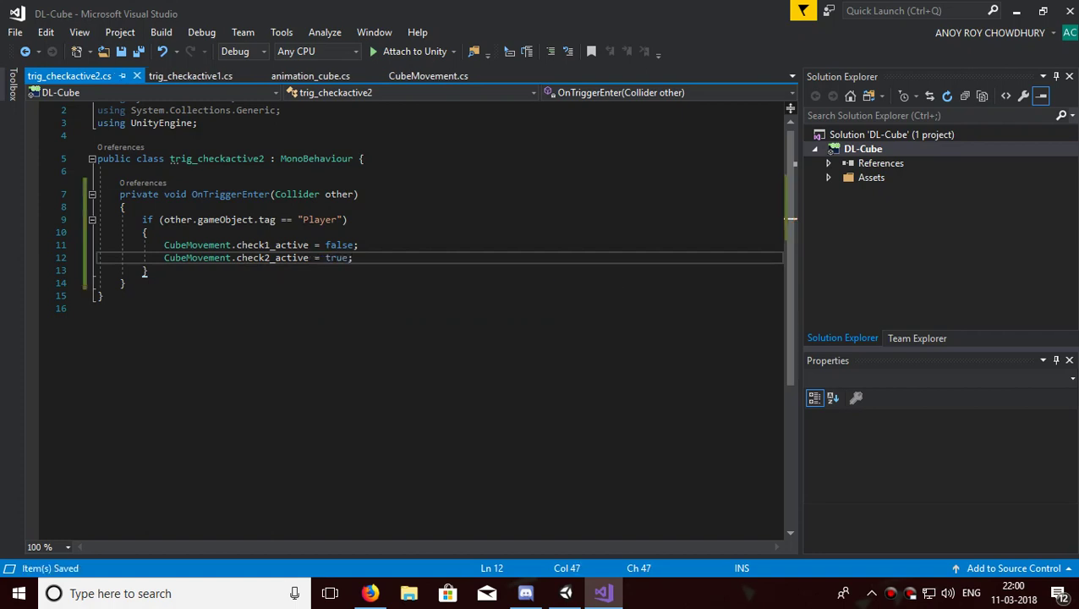
Step: Switch to Unity and examine the placement of the checkpoint2 active_ref trigger cube across the terrain in the scene
click(566, 593)
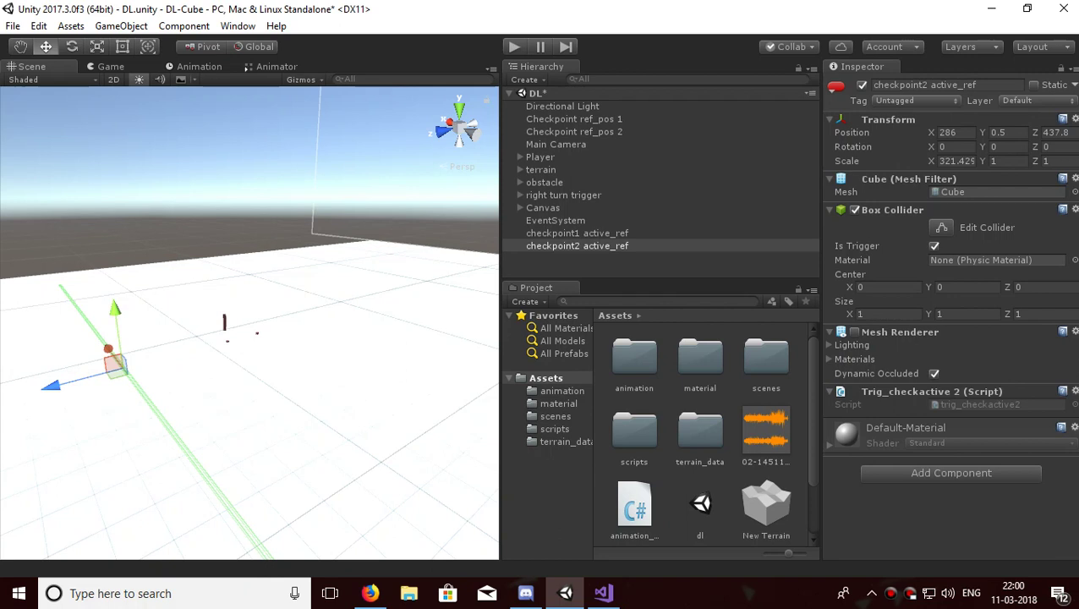
scroll(249, 322, up, 4)
scroll(249, 321, down, 6)
scroll(250, 322, up, 3)
right_drag(250, 321, 170, 331)
scroll(250, 323, up, 5)
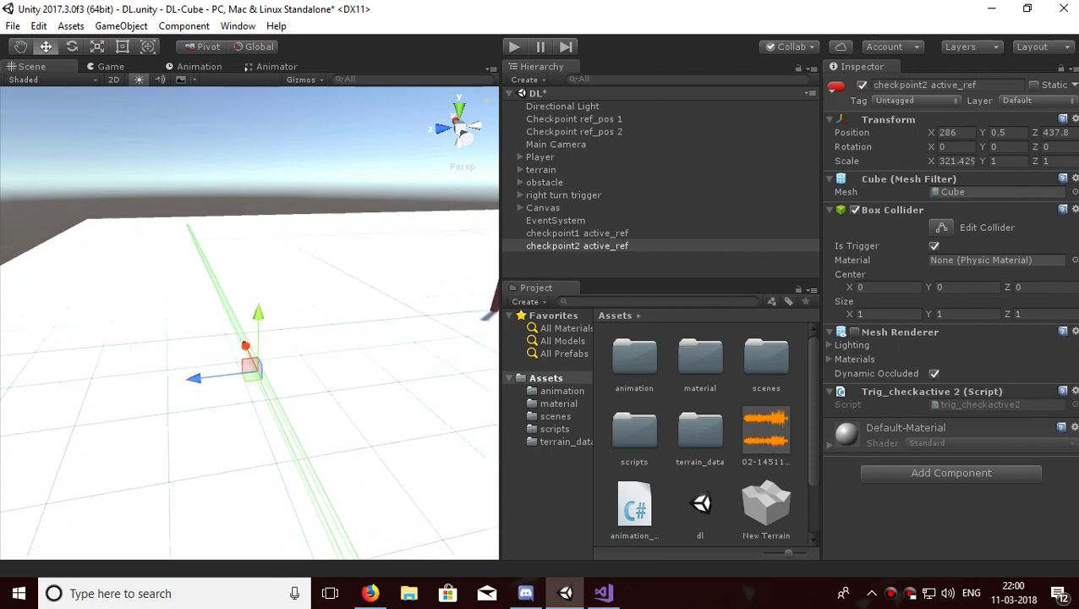
scroll(250, 323, down, 5)
scroll(250, 323, up, 3)
scroll(250, 323, up, 5)
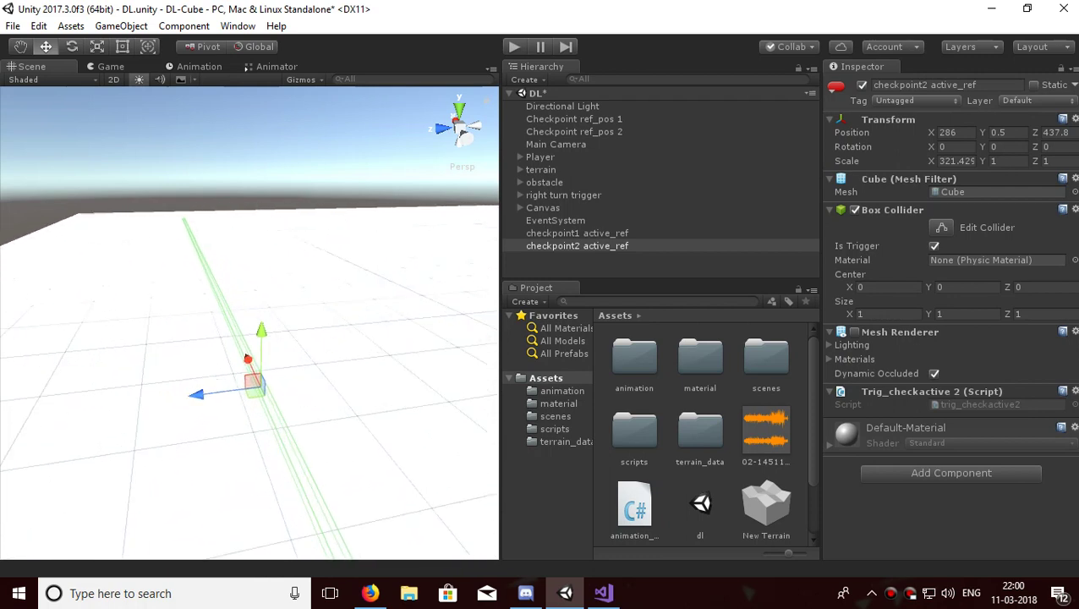